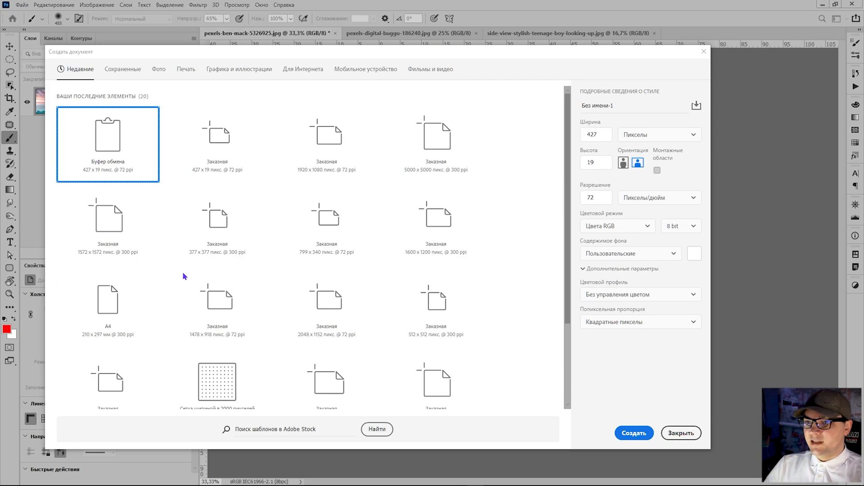
Create a new document 1920 by 1080 pixels at a resolution of 150 pixels per inch.
double_click(602, 136)
type("19")
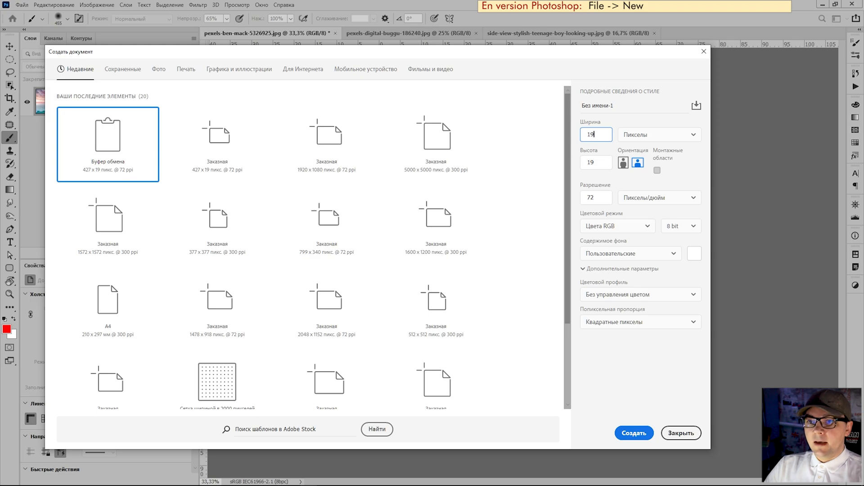
key("Tab")
key("Tab")
type("10")
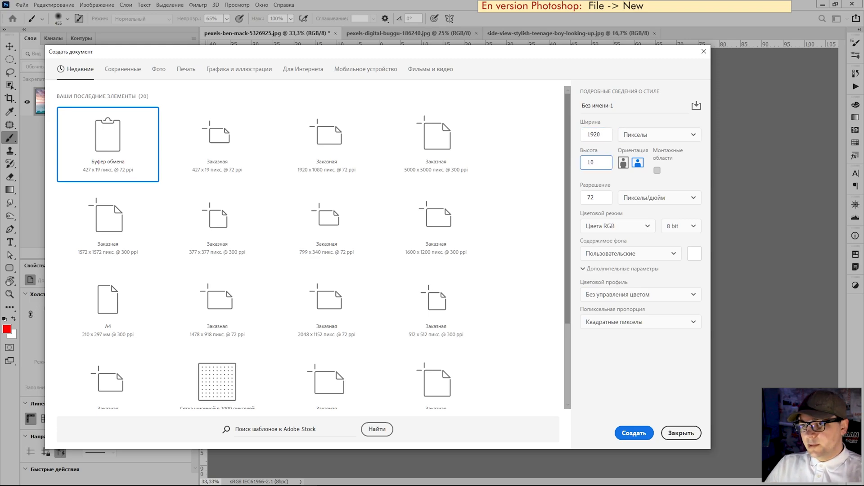
key("Tab")
key("Tab")
key("Tab")
key("Tab")
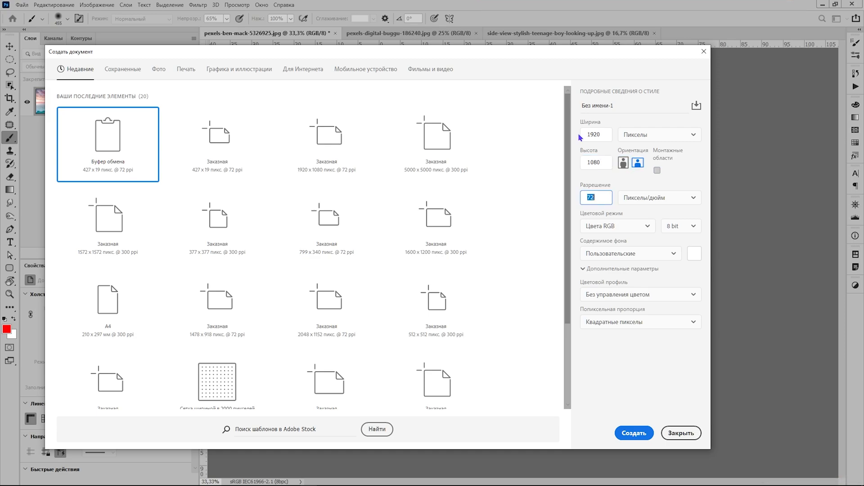
type("150")
left_click(633, 433)
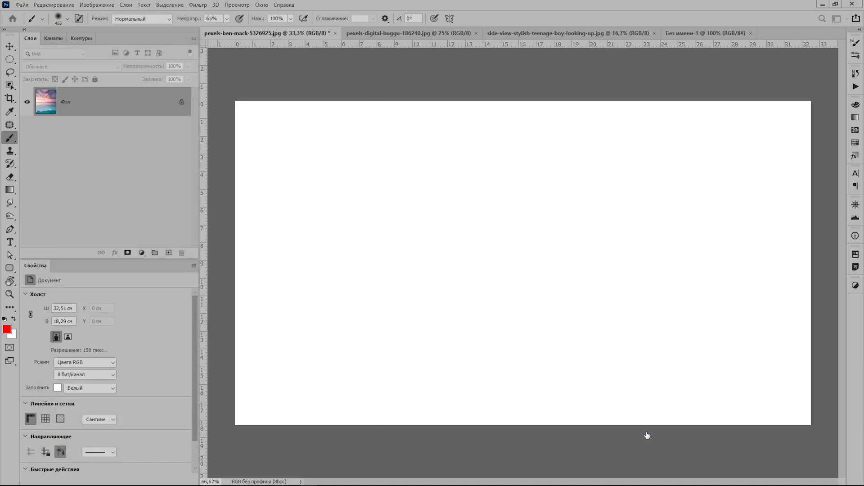
Copy the grass field photo and the sunset sea photo into the new document as separate layers.
left_click(381, 38)
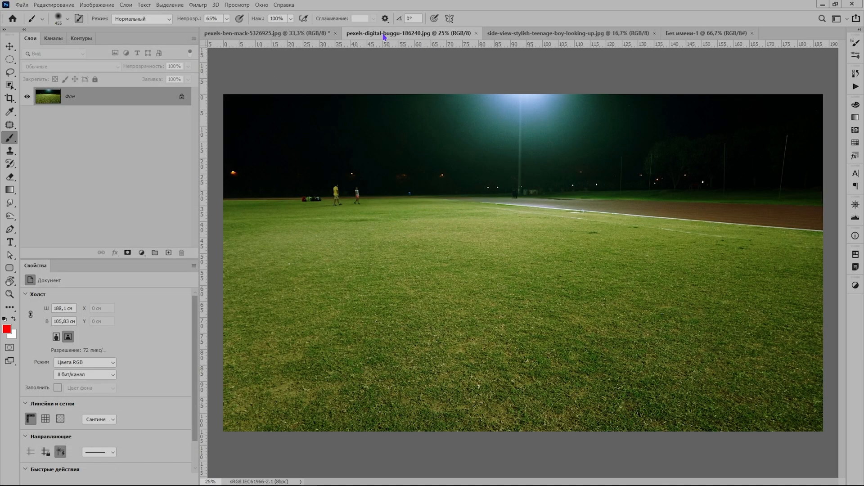
key("v")
left_click_drag(274, 37, 336, 126)
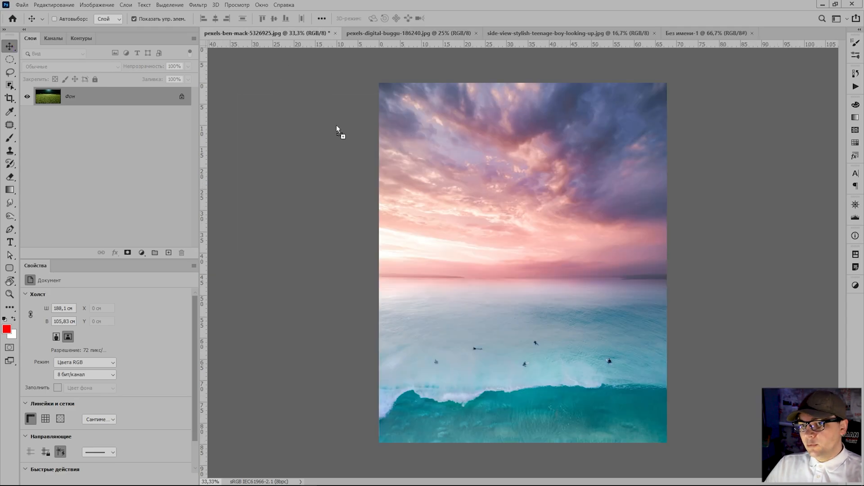
left_click_drag(693, 32, 465, 231)
left_click_drag(744, 34, 428, 204)
left_click(414, 36)
Position the sunset photo over the canvas and lower its layer opacity to 72%.
scroll(465, 211, "down", 11)
left_click_drag(488, 263, 523, 273)
left_click_drag(152, 66, 139, 68)
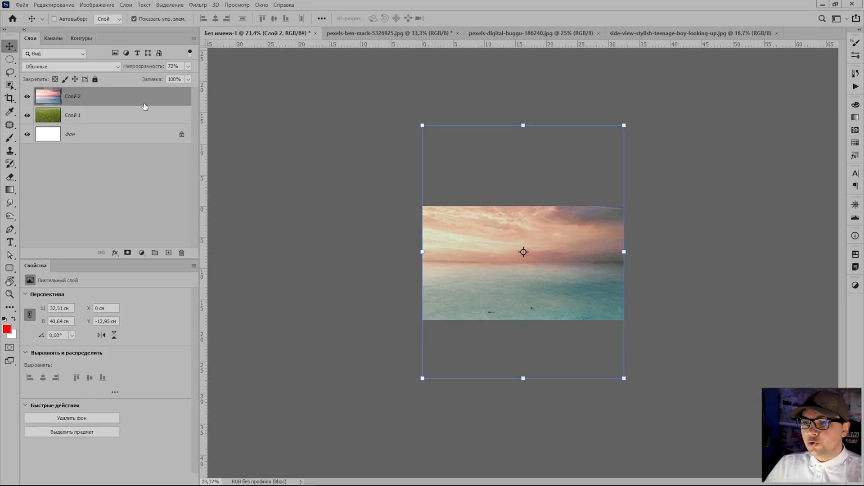
Scale the grass field layer to about 33.4 by 18.8 cm and place it over the lower part of the canvas.
left_click(143, 118)
left_click_drag(557, 279, 567, 293)
key("ctrl+t")
left_click_drag(232, 112, 419, 228)
left_click_drag(791, 220, 614, 290)
left_click_drag(598, 367, 598, 303)
key("Return")
Shift the sunset layer down to align its horizon with the field and set its opacity to 100%.
left_click(135, 98)
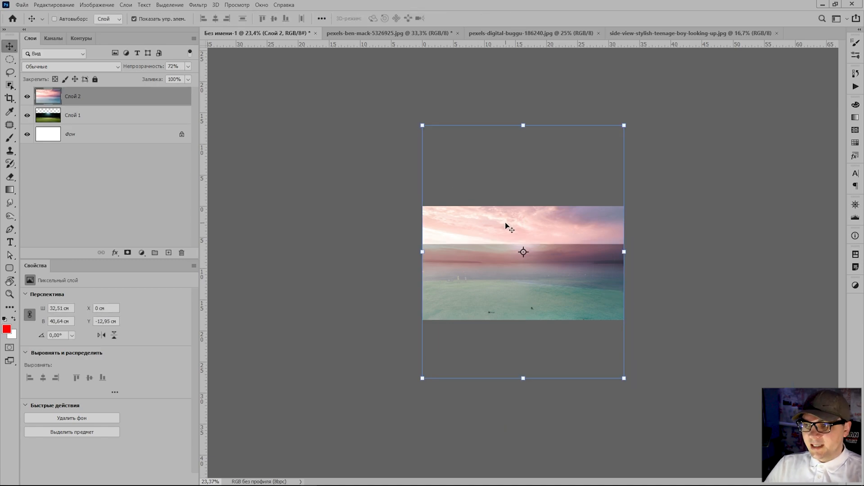
left_click_drag(156, 71, 417, 190)
left_click_drag(528, 271, 529, 283)
mouse_move(143, 71)
left_mouse_down()
mouse_move(119, 75)
mouse_move(130, 74)
left_mouse_up()
left_click_drag(496, 231, 522, 231)
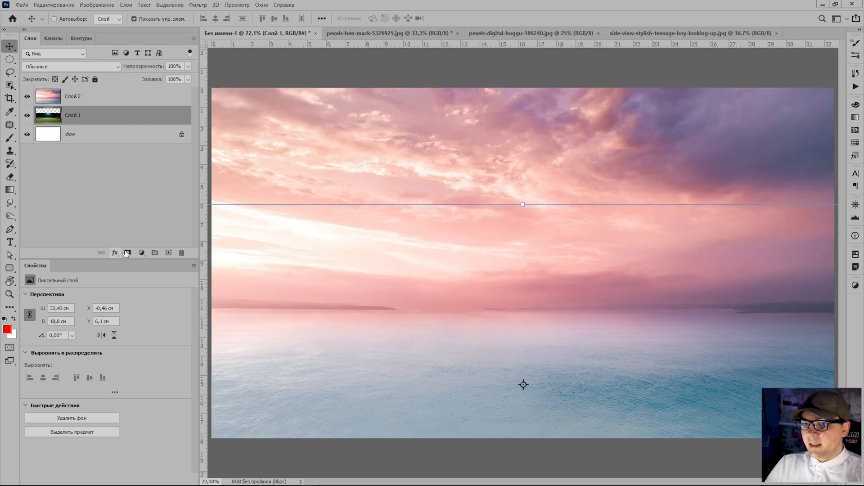
Add a white layer mask to both the grass field layer and the sunset layer.
left_click(127, 253)
left_click(111, 96)
left_click(127, 252)
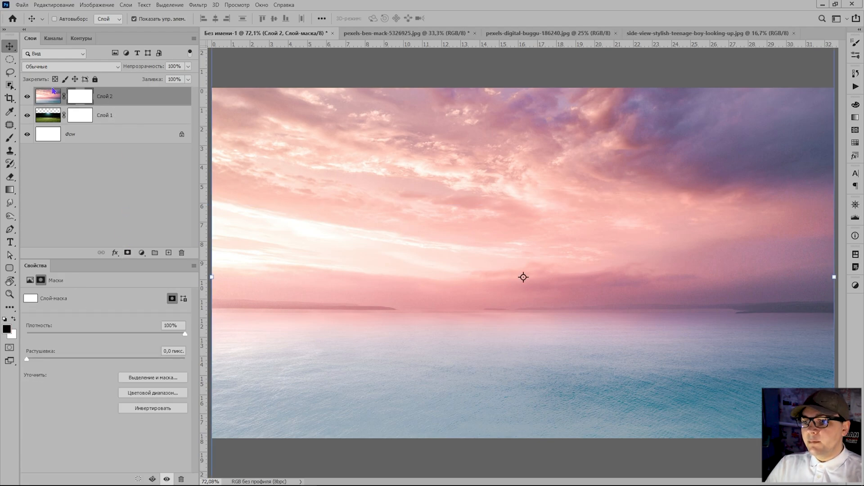
Mask out the sea on the sunset layer in black with a soft round brush at 100% opacity, exposing the grass.
left_click(10, 138)
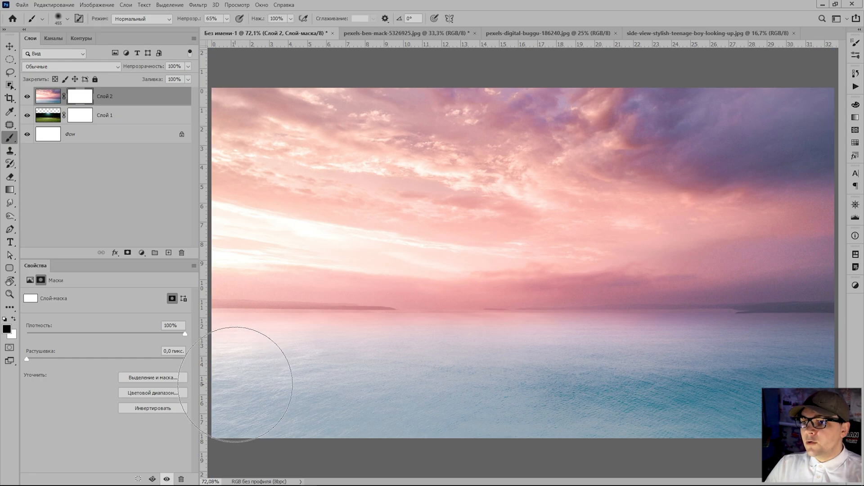
right_click(300, 385)
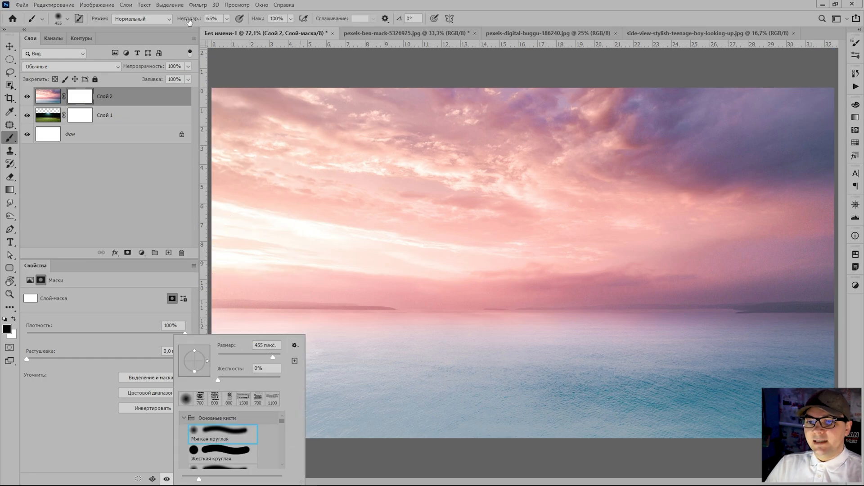
left_click_drag(189, 22, 198, 23)
scroll(585, 279, "down", 3)
mouse_move(747, 353)
left_mouse_down()
mouse_move(265, 356)
mouse_move(381, 376)
mouse_move(721, 383)
mouse_move(493, 376)
mouse_move(331, 345)
mouse_move(639, 363)
left_mouse_up()
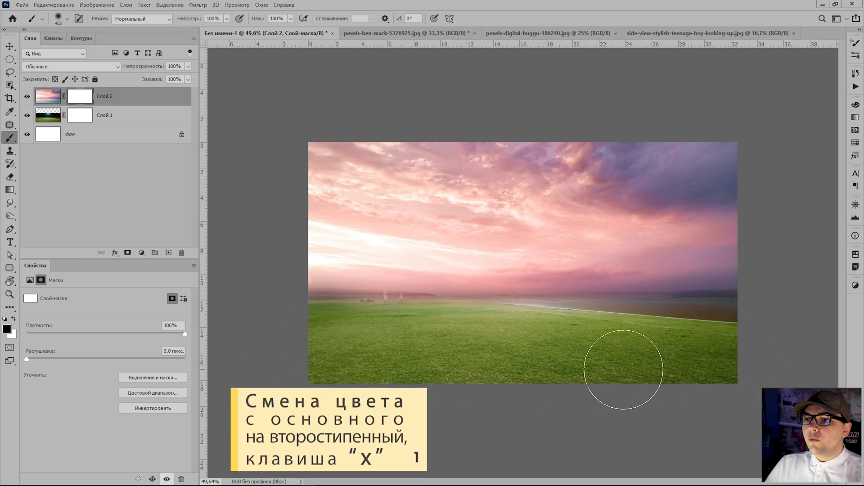
Refine the sunset layer's mask along the horizon in white with a 312 px soft round brush.
key("x")
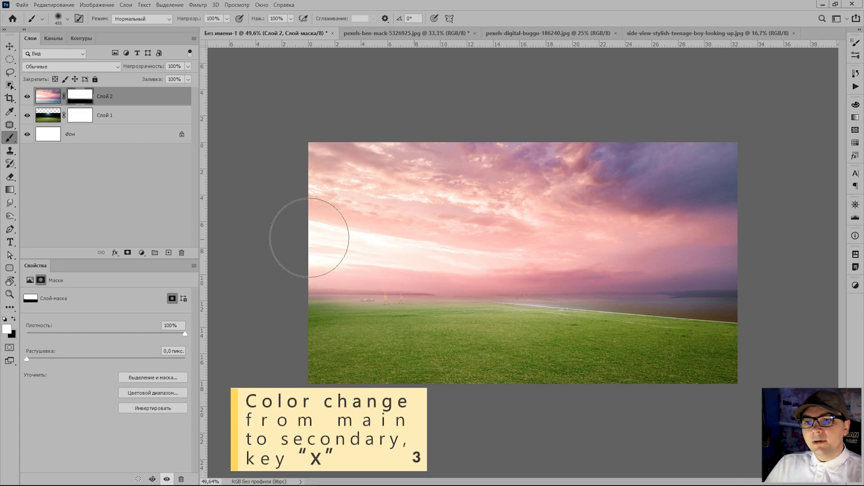
right_click(439, 237)
left_click_drag(411, 260, 407, 259)
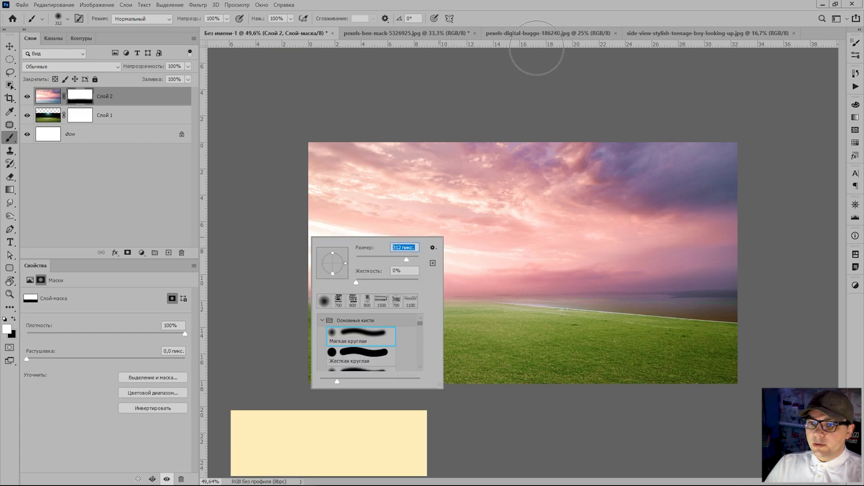
left_click(536, 53)
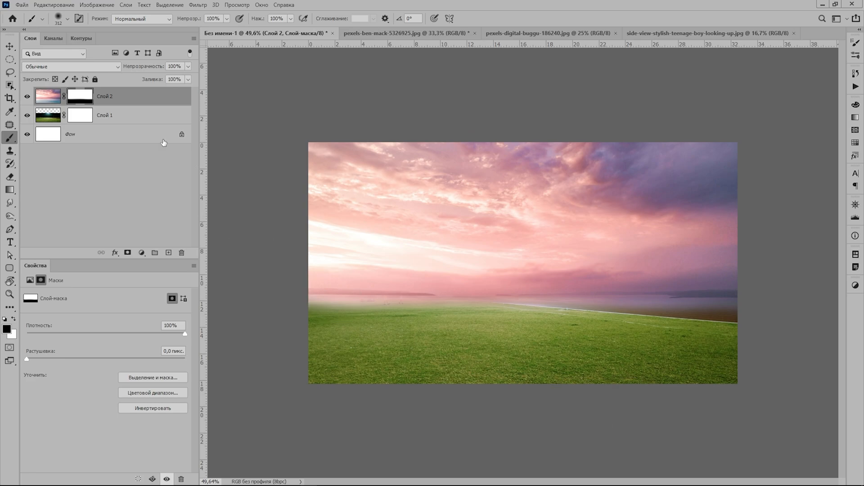
Add a Hue/Saturation adjustment above the grass field layer and set its lightness to -41.
left_click(149, 121)
left_click(142, 253)
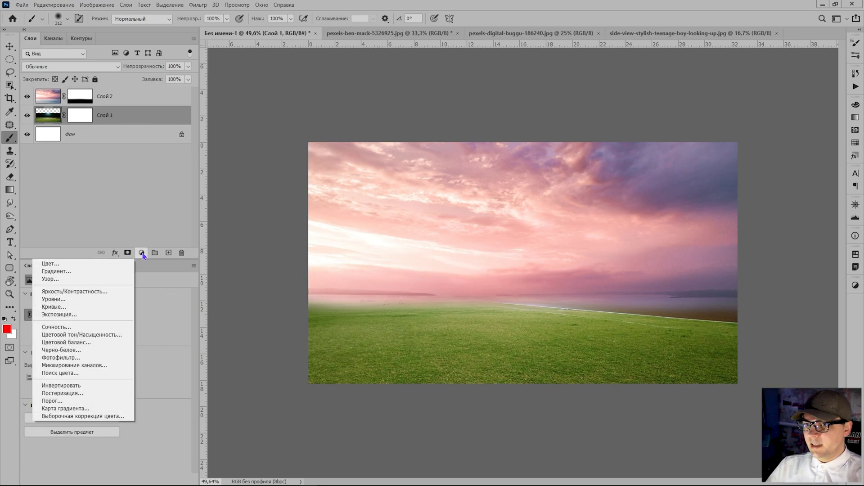
left_click(115, 335)
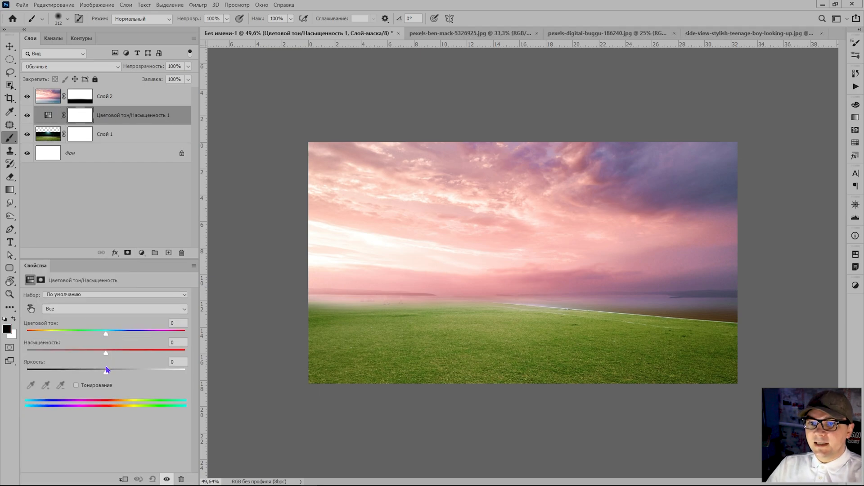
left_click_drag(105, 376, 74, 376)
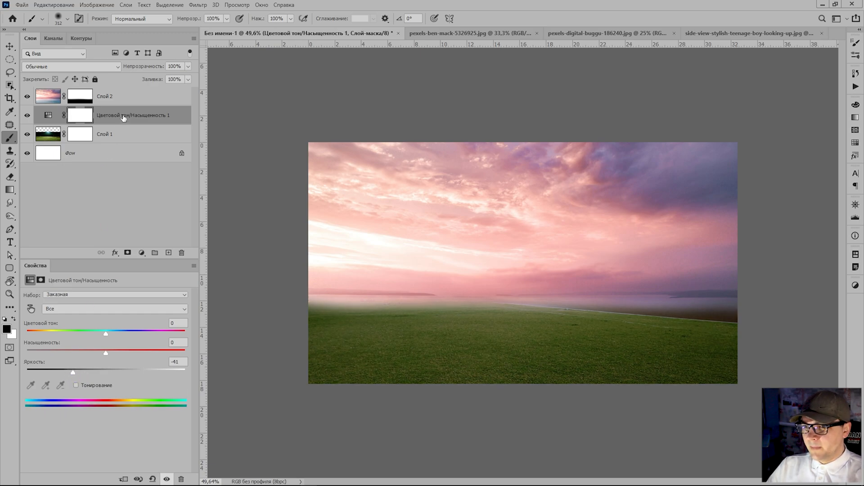
Duplicate the Hue/Saturation adjustment above the sunset layer and clip both adjustments to the photo layers beneath them.
left_click_drag(92, 118, 108, 103)
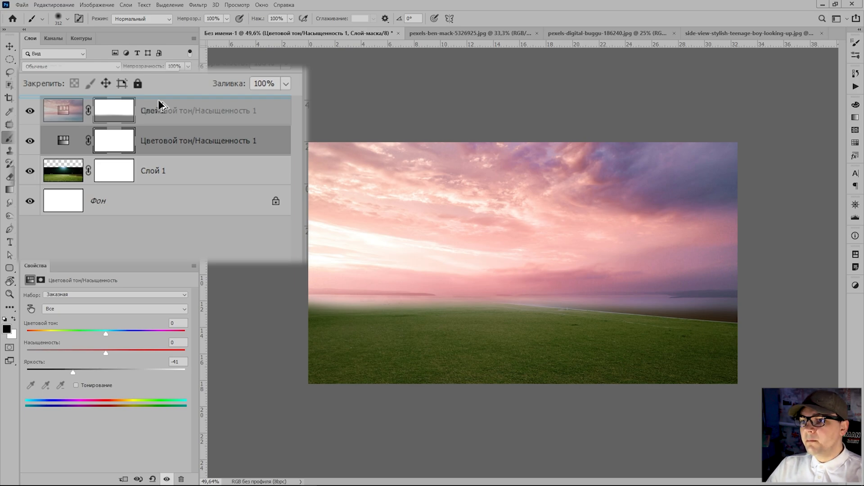
left_click_drag(108, 104, 109, 93)
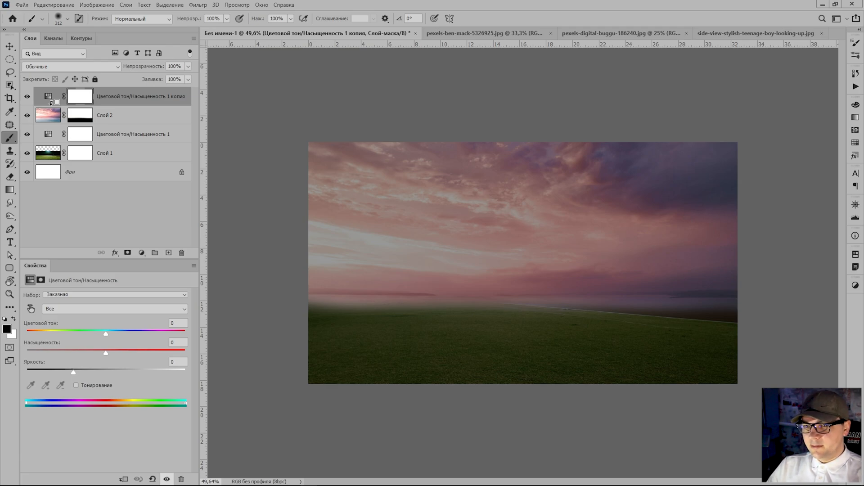
left_click(51, 103, "alt")
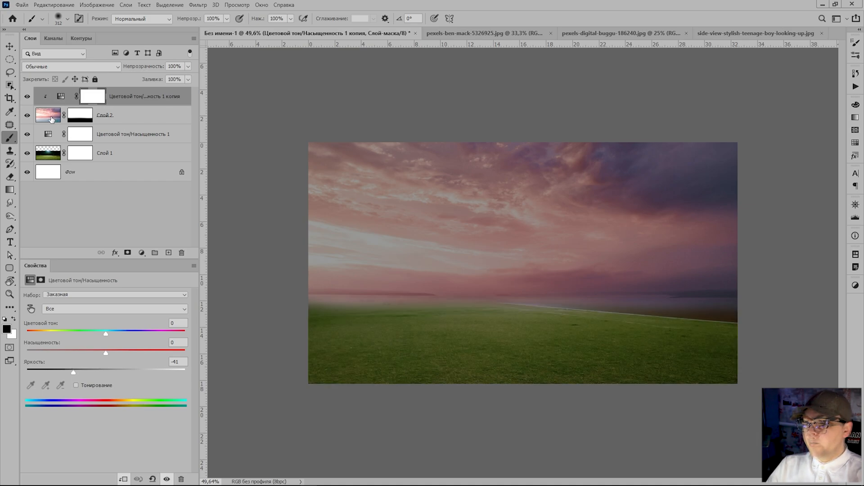
left_click(50, 141, "alt")
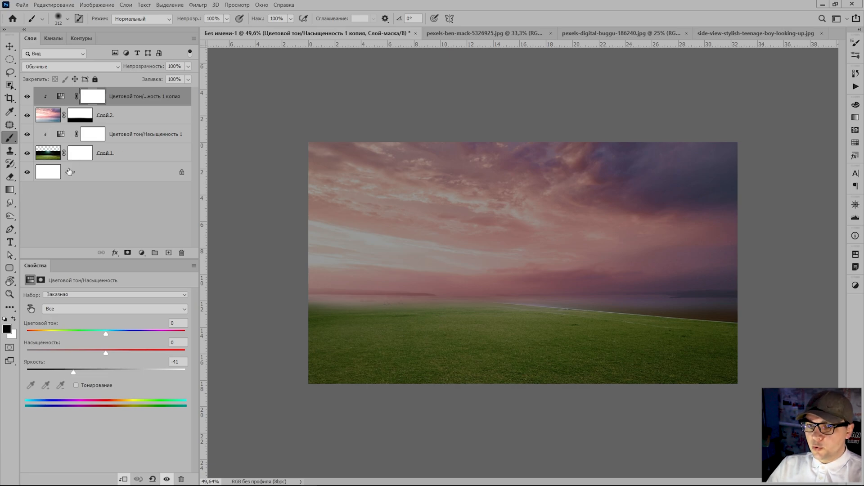
Add a Curves adjustment on top, with the black point at input 18 and the white point at input 163, output 175.
left_click(141, 253)
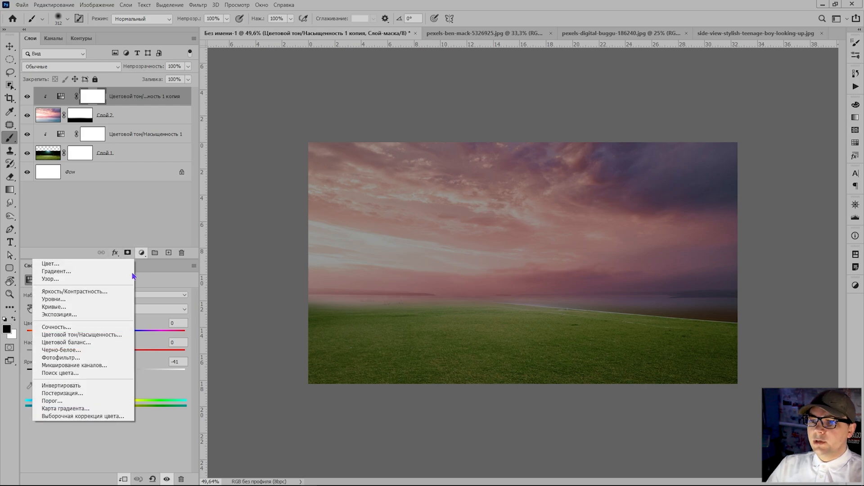
left_click(112, 310)
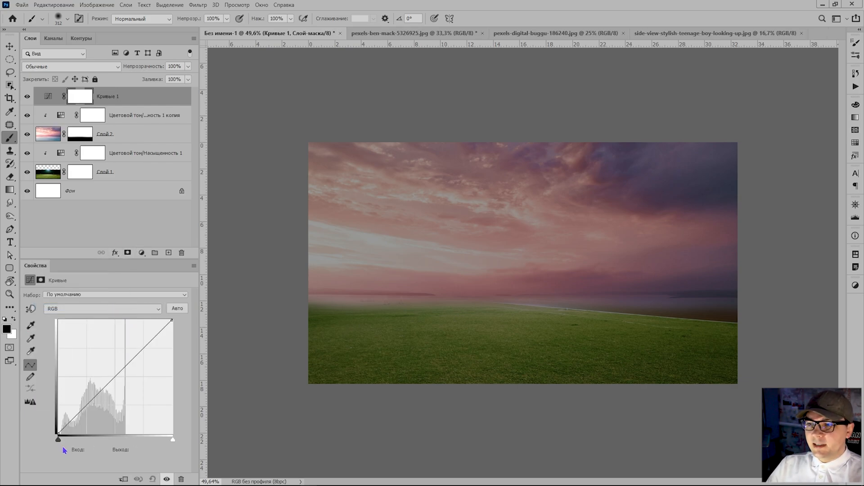
left_click_drag(59, 441, 67, 442)
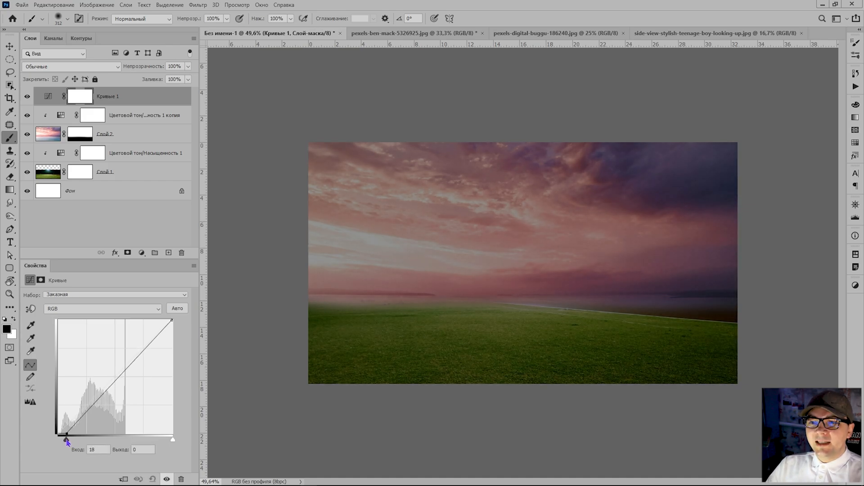
mouse_move(171, 321)
left_mouse_down()
mouse_move(170, 342)
mouse_move(175, 330)
left_mouse_up()
left_click_drag(173, 441, 131, 443)
left_click_drag(131, 330, 131, 355)
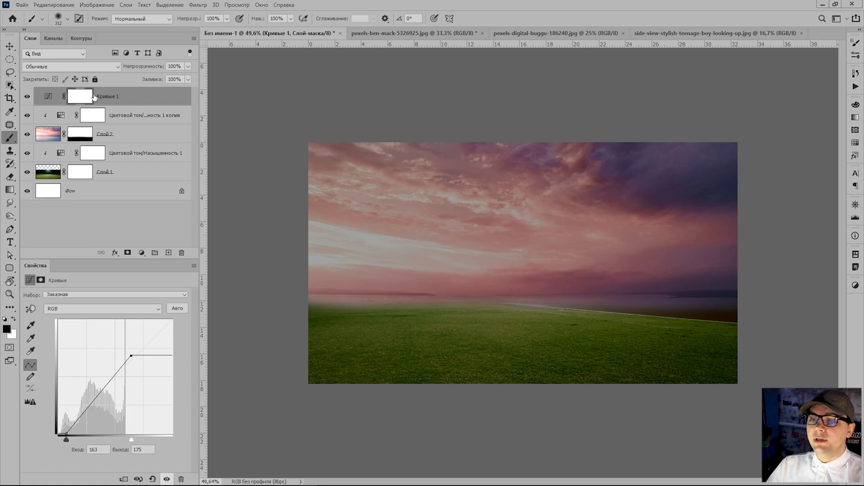
Add a new top layer and paint a soft white band along the whole horizon with a smaller soft brush.
left_click(168, 254)
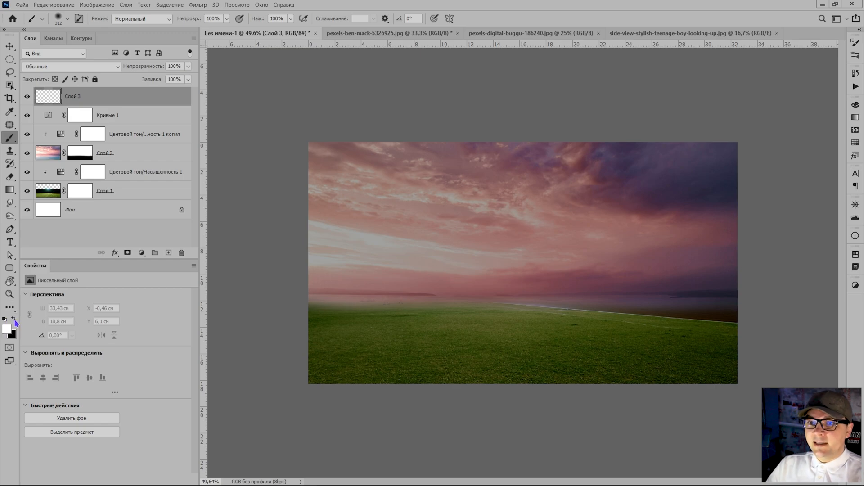
right_click(338, 299)
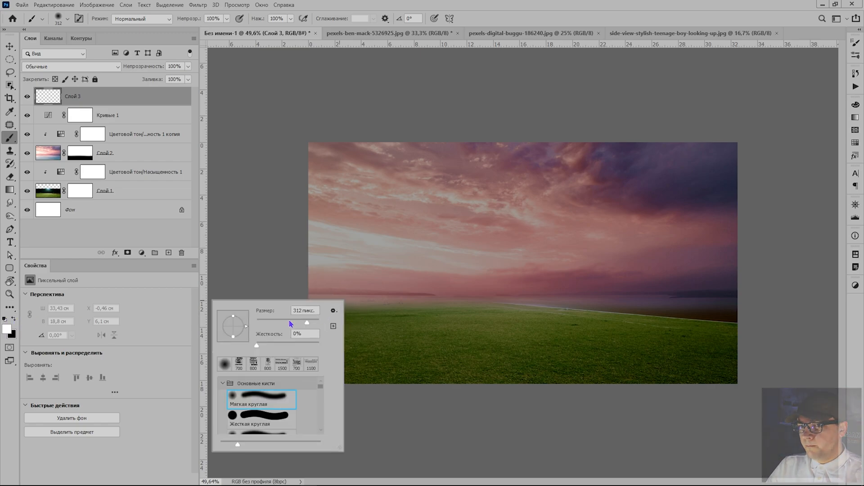
mouse_move(310, 328)
left_mouse_down()
mouse_move(304, 323)
mouse_move(469, 299)
mouse_move(698, 303)
mouse_move(247, 295)
left_mouse_up()
left_click(543, 4)
left_click(308, 299)
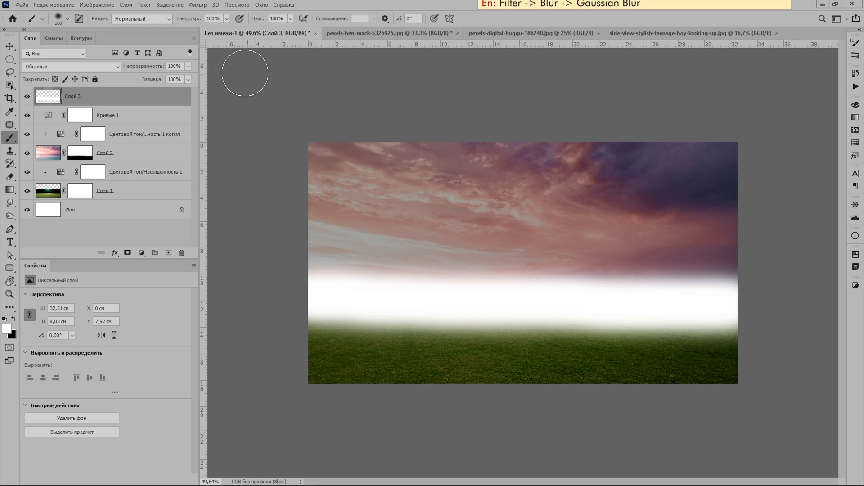
Soften the white horizon band into fog with Gaussian Blur and set its layer opacity to 82%.
left_click(197, 5)
mouse_move(162, 141)
left_click(250, 194)
left_click_drag(722, 246, 712, 246)
left_click_drag(735, 106, 650, 80)
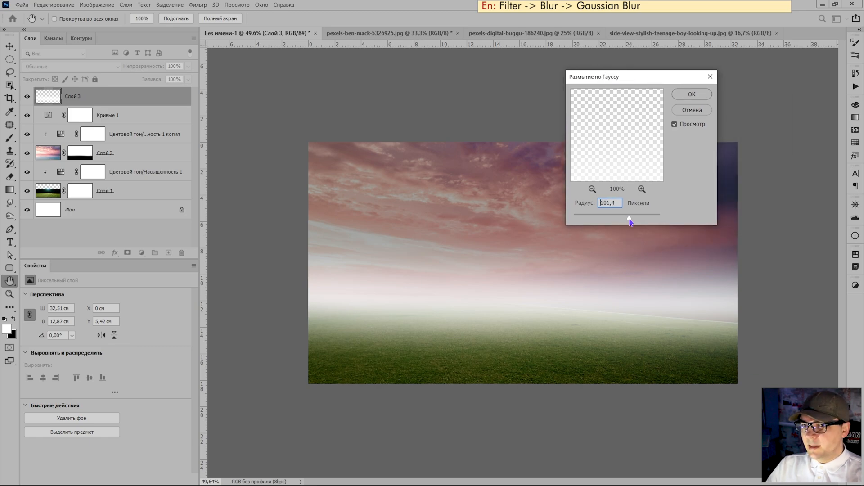
key("Return")
key("b")
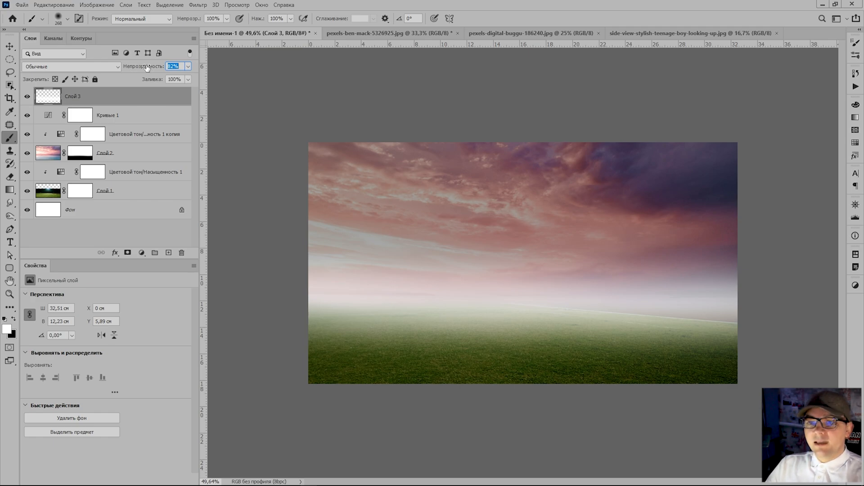
left_click_drag(147, 67, 147, 68)
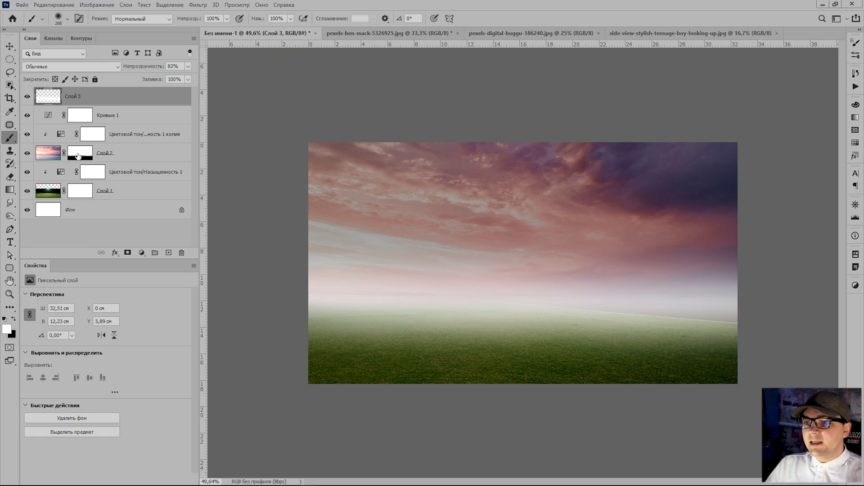
Rework the sunset layer's mask along the horizon, alternating black and white brush strokes to blend sky and field.
left_click(79, 156)
key("x")
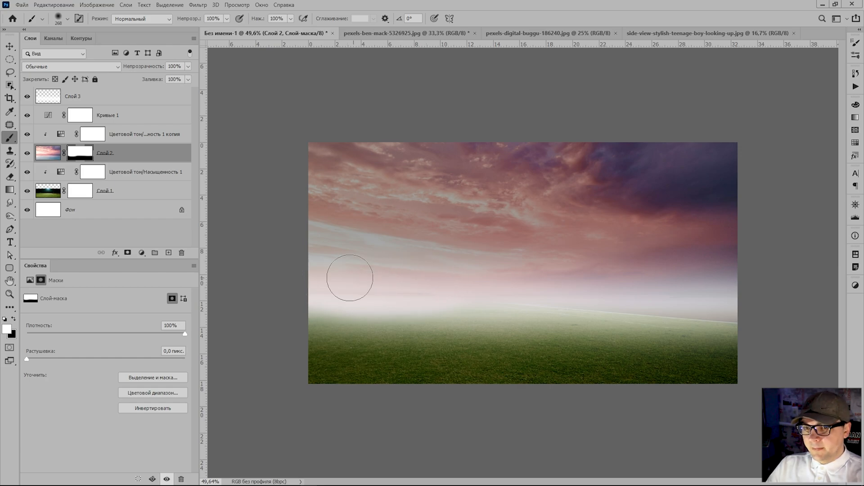
key("x")
left_click_drag(313, 313, 509, 328)
key("x")
left_click_drag(421, 283, 381, 272)
key("x")
left_click_drag(450, 315, 308, 323)
mouse_move(485, 322)
left_mouse_down()
mouse_move(313, 324)
mouse_move(658, 328)
left_mouse_up()
Shift the sunset sky image slightly downward, to a Y position of about -9.74 cm.
left_click(48, 154)
left_click(10, 48)
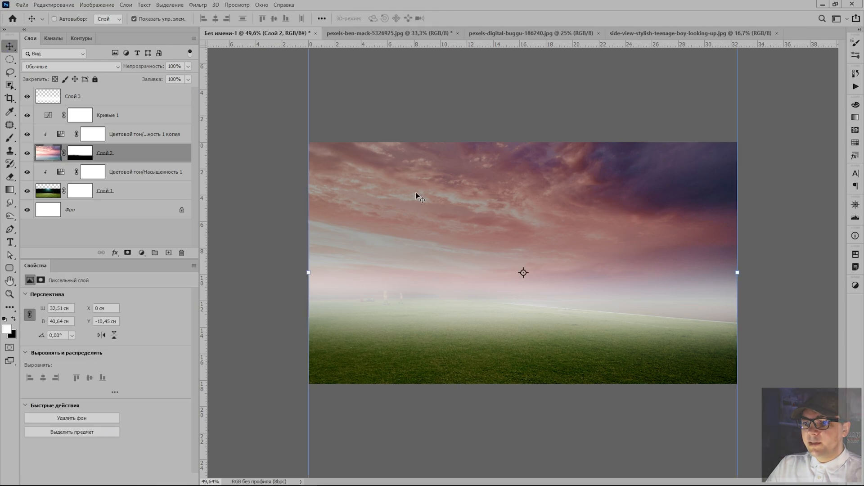
left_click_drag(483, 211, 484, 214)
left_click_drag(485, 217, 486, 222)
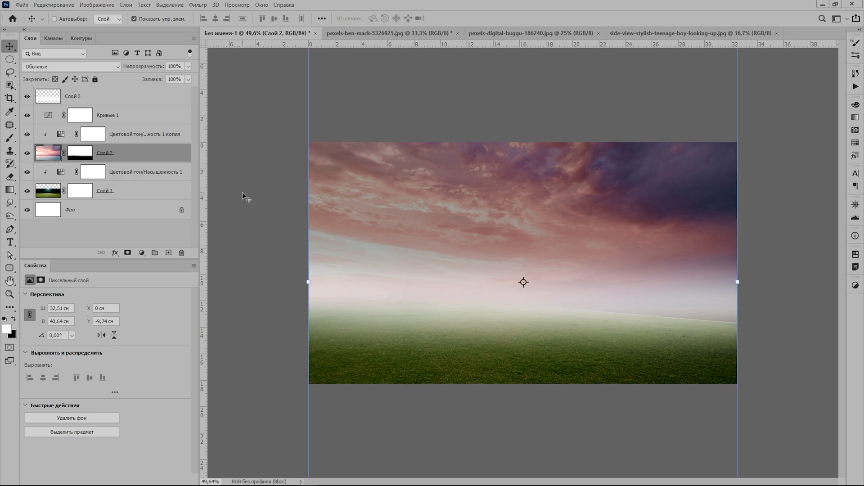
Group all layers above the white background layer, name the group "фон" and give it an orange colour label.
left_click(125, 101)
left_click(117, 192, "shift")
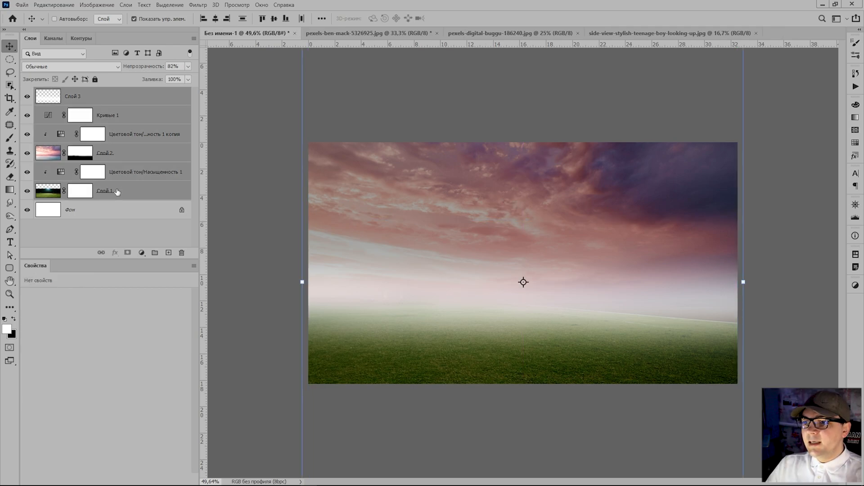
left_click(154, 252)
double_click(88, 95)
type("ajy")
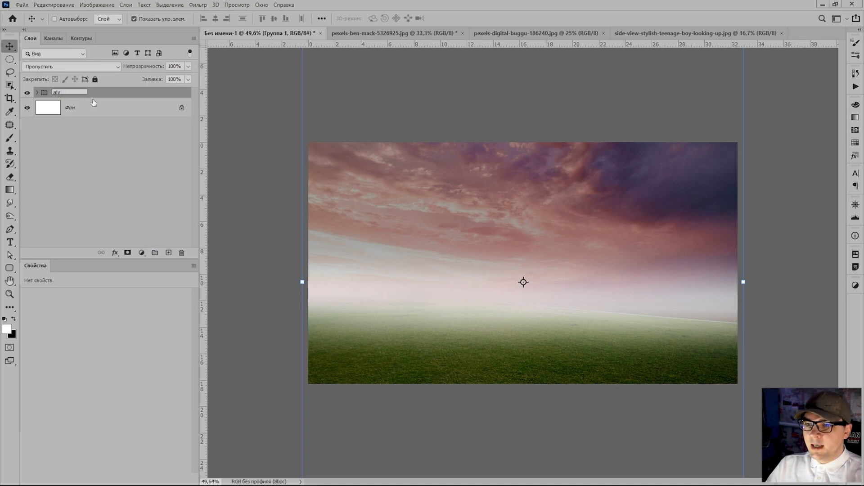
key("Return")
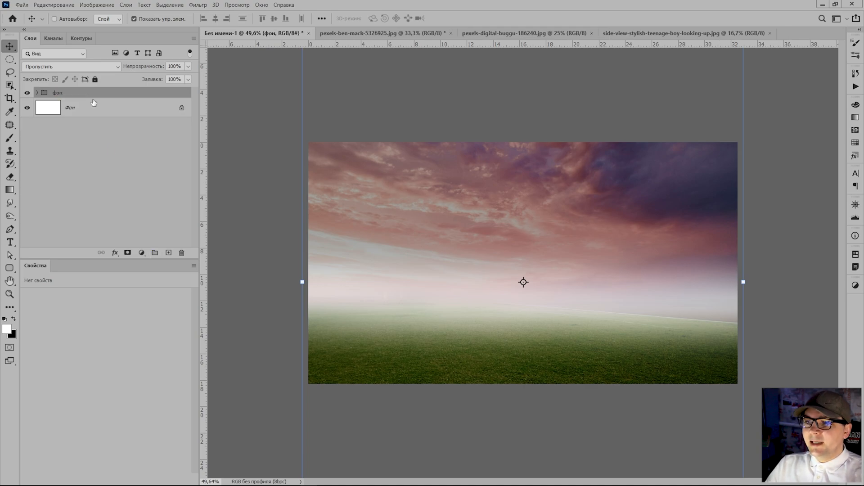
right_click(37, 96)
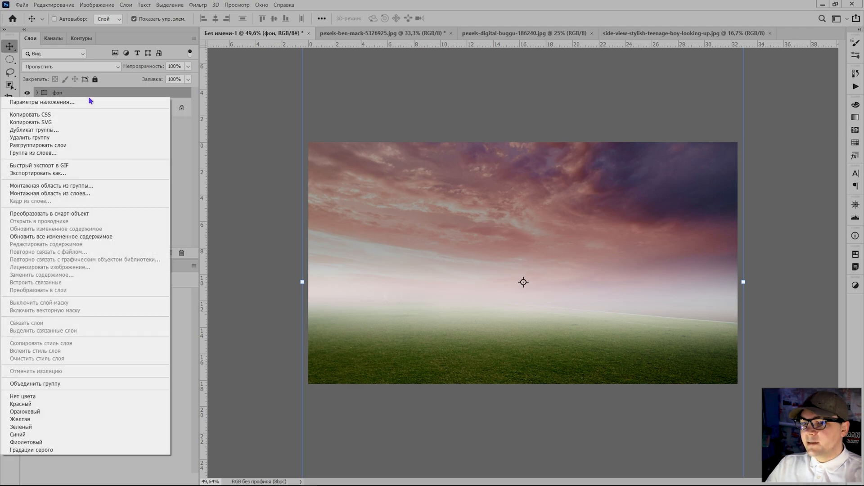
left_click(72, 412)
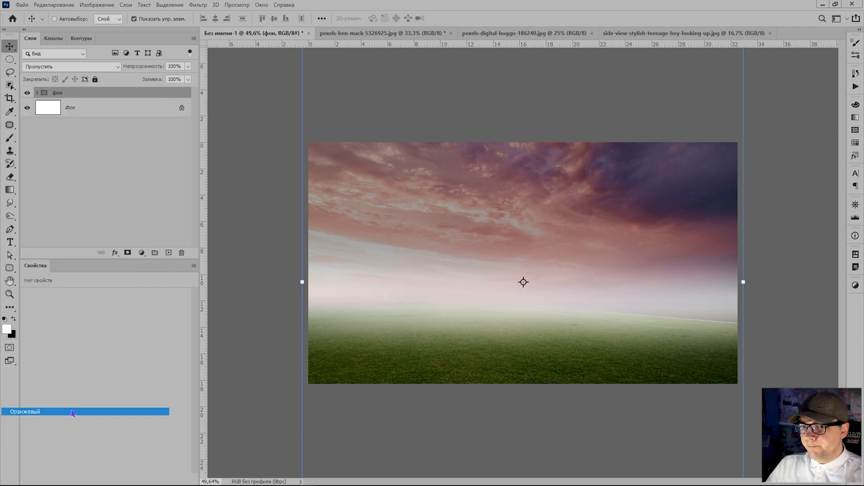
Add a Channel Mixer adjustment clipped to the "фон" group and set its red output to Red +67% and Constant +8%.
left_click(143, 254)
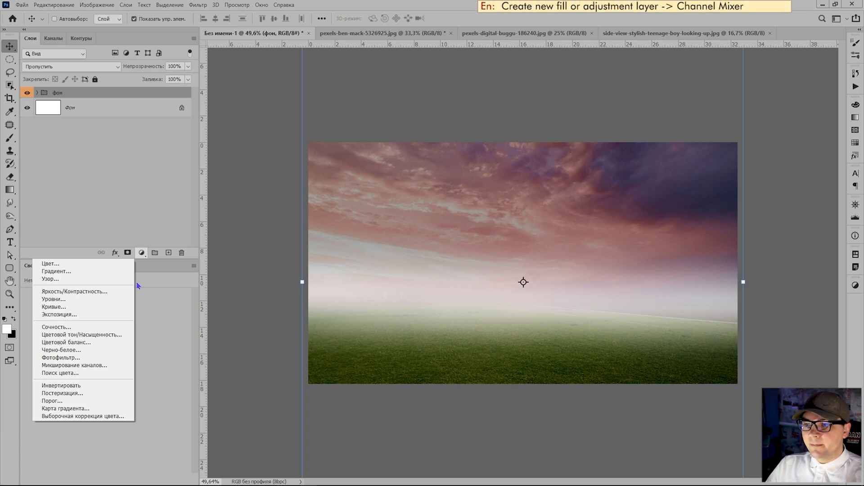
left_click(124, 366)
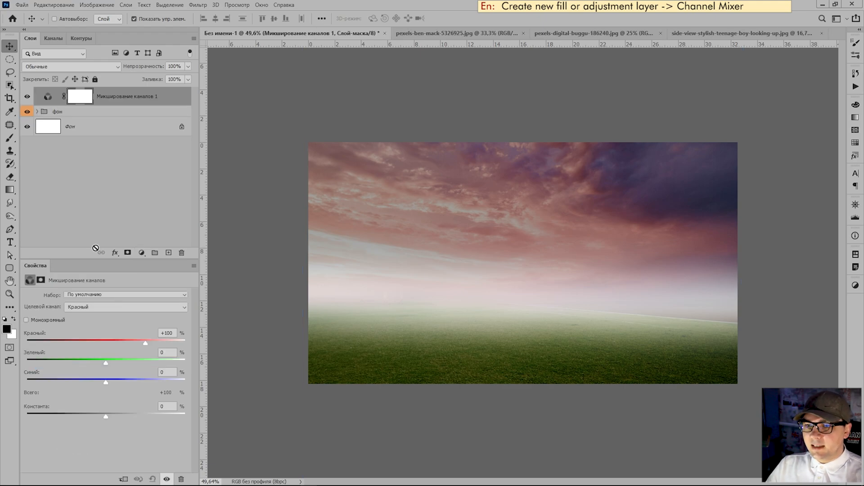
left_click(37, 104, "alt")
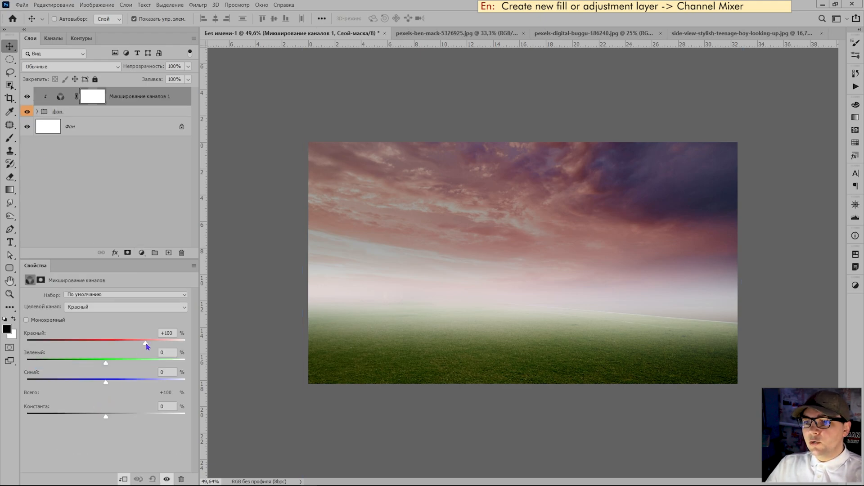
left_click_drag(145, 344, 132, 347)
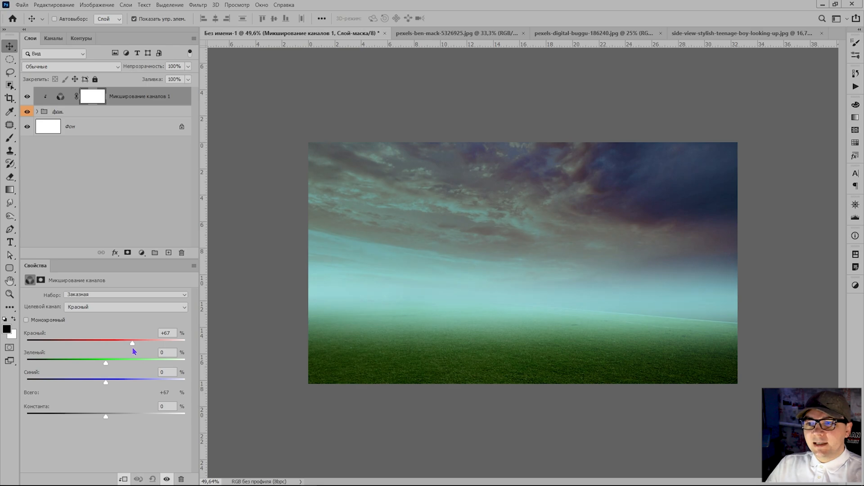
mouse_move(103, 419)
left_mouse_down()
mouse_move(92, 418)
mouse_move(109, 419)
left_mouse_up()
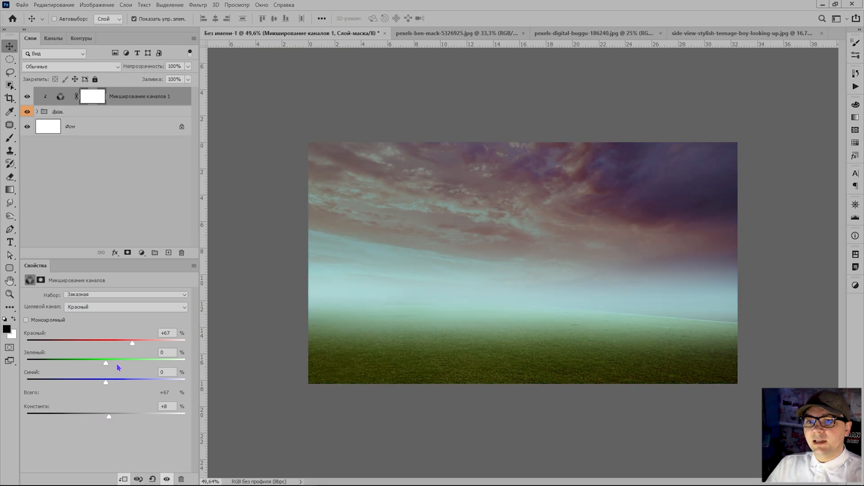
left_click_drag(109, 363, 141, 385)
Set the Channel Mixer's blue output to Red +16%, Green +7% and Blue +88%.
left_click(129, 307)
left_click(122, 330)
left_click_drag(105, 344, 115, 368)
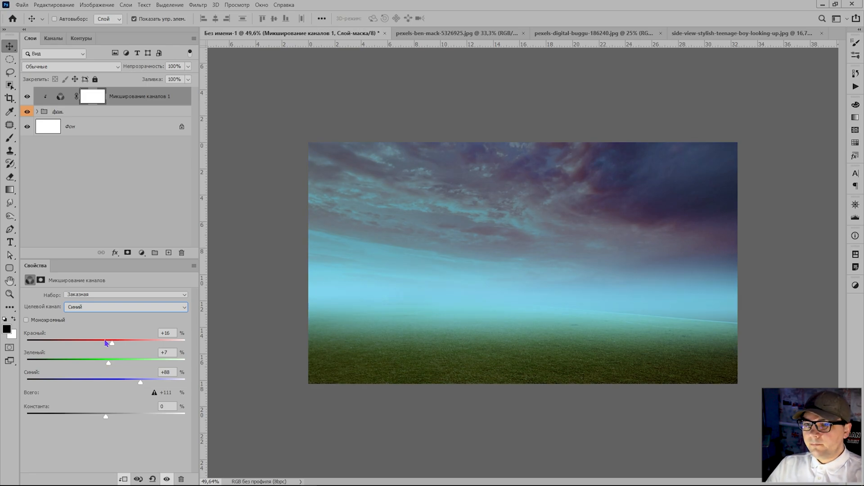
Bring the teenage boy photo into the composite as a new top layer and scale it down to about 22.5%.
left_click(743, 33)
left_click_drag(396, 148, 432, 266)
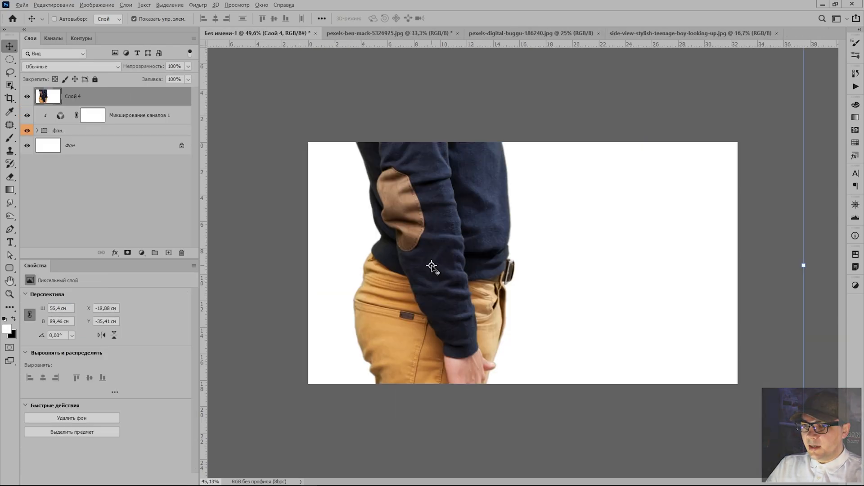
key("ctrl+t")
key("ctrl+minus")
key("ctrl+minus")
key("ctrl+minus")
key("ctrl+minus")
left_click_drag(398, 104, 549, 347)
left_click_drag(580, 374, 508, 254)
key("ctrl+0")
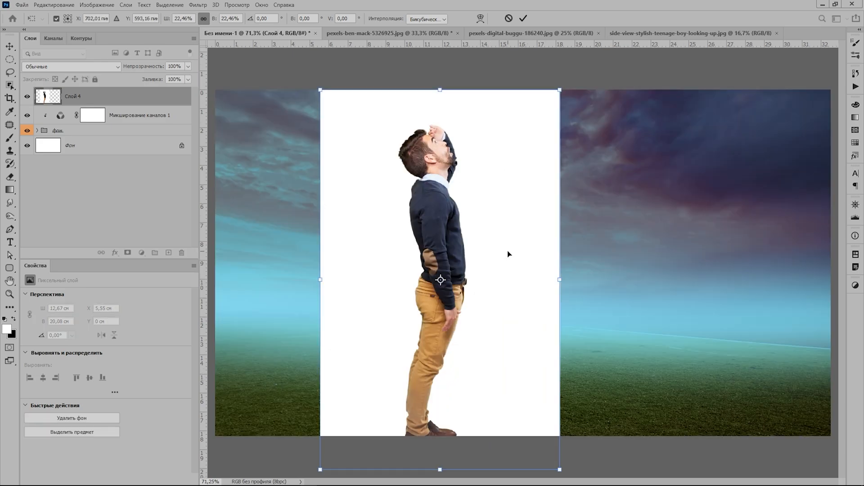
Shrink the boy photo further to about 9.5% and place it so he stands on the grass, left of centre.
left_click_drag(320, 88, 423, 251)
left_click_drag(499, 398, 458, 359)
left_click_drag(386, 208, 421, 275)
left_click_drag(470, 355, 429, 333)
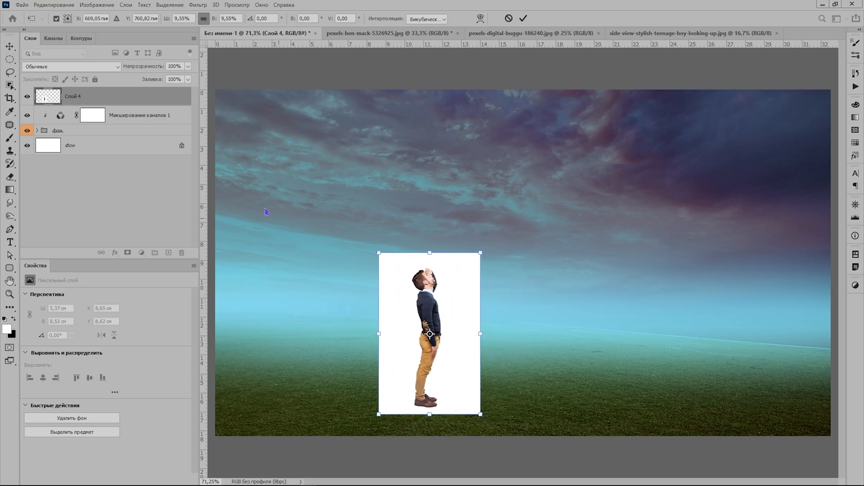
Select the boy with the Object Selection tool in Rectangle mode and mask out the white background around him.
left_click(9, 85)
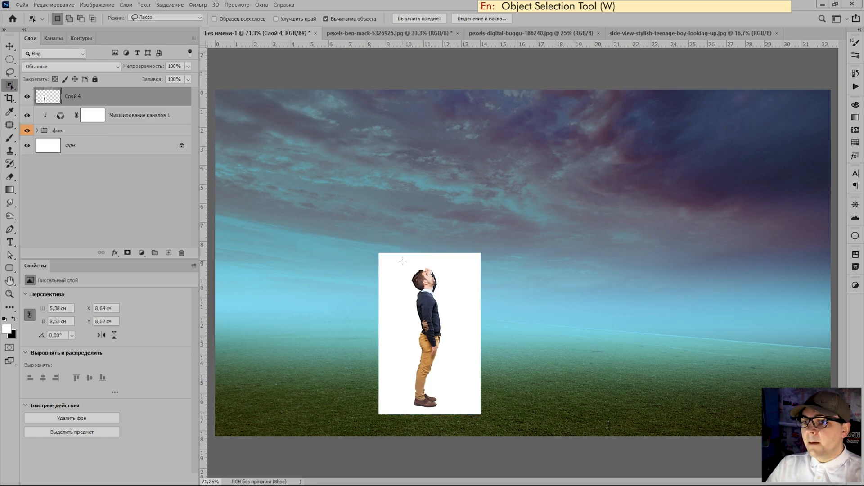
left_click(156, 18)
left_click(148, 23)
left_click_drag(395, 261, 459, 412)
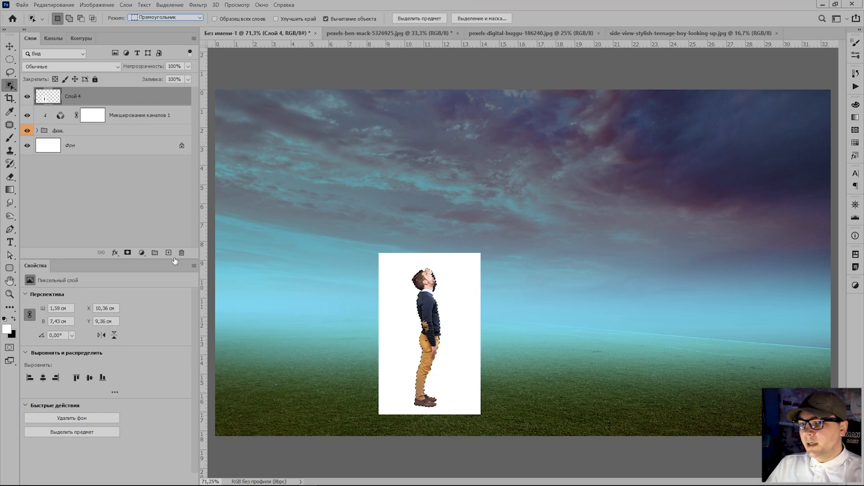
left_click(128, 253)
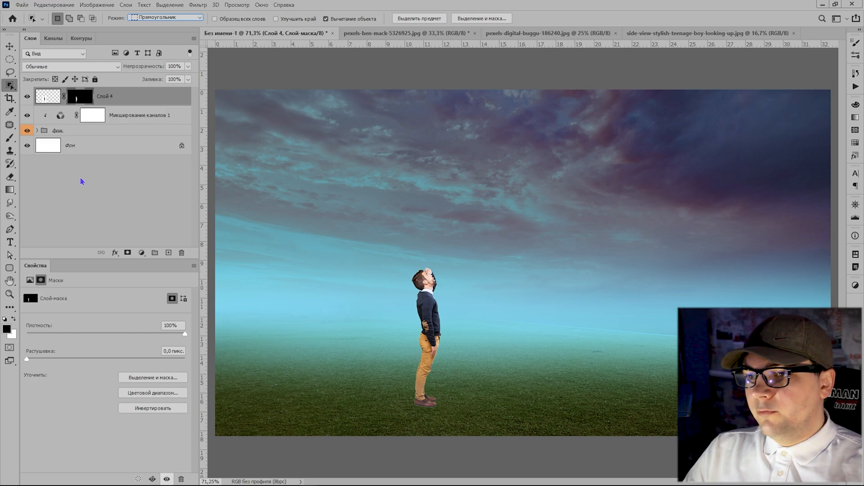
Choose the 1642-pixel "grass" brush from the "Травяные кисти" brush group for painting on the boy's layer mask.
left_click(11, 141)
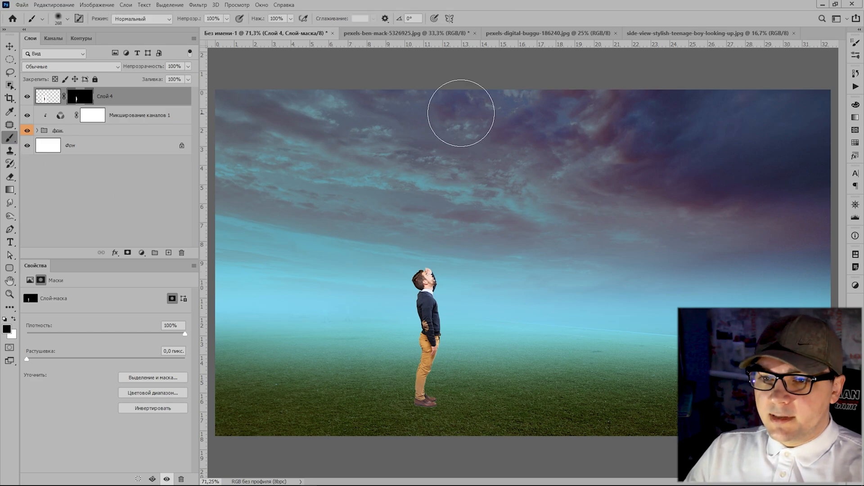
left_click(852, 43)
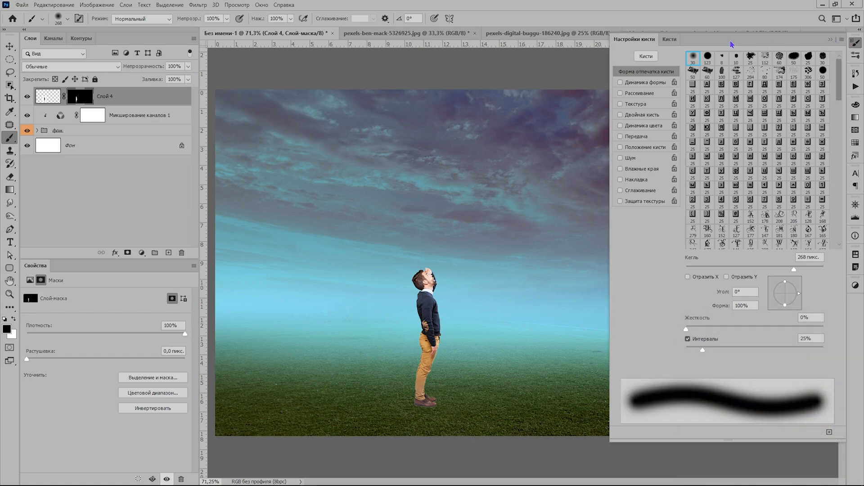
left_click(671, 40)
left_click(613, 92)
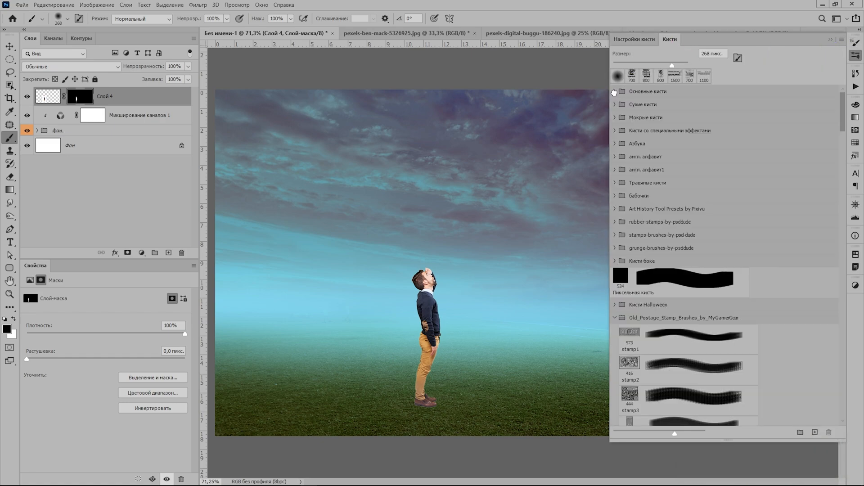
left_click(615, 318)
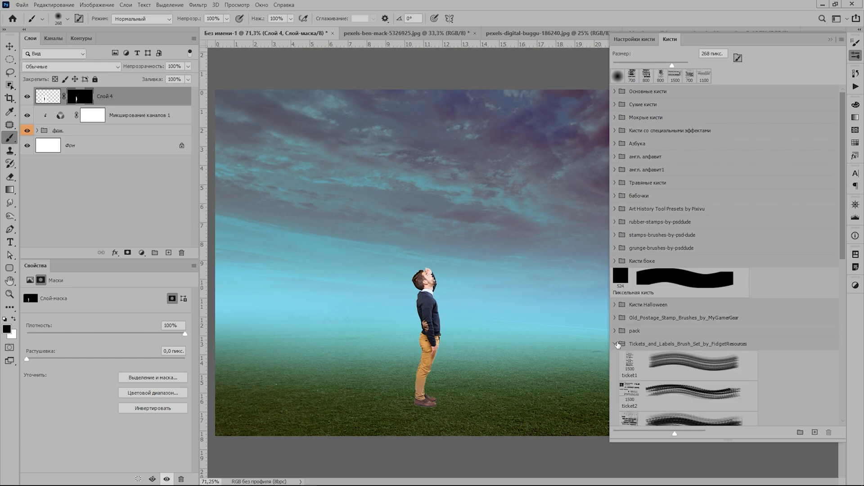
left_click(616, 344)
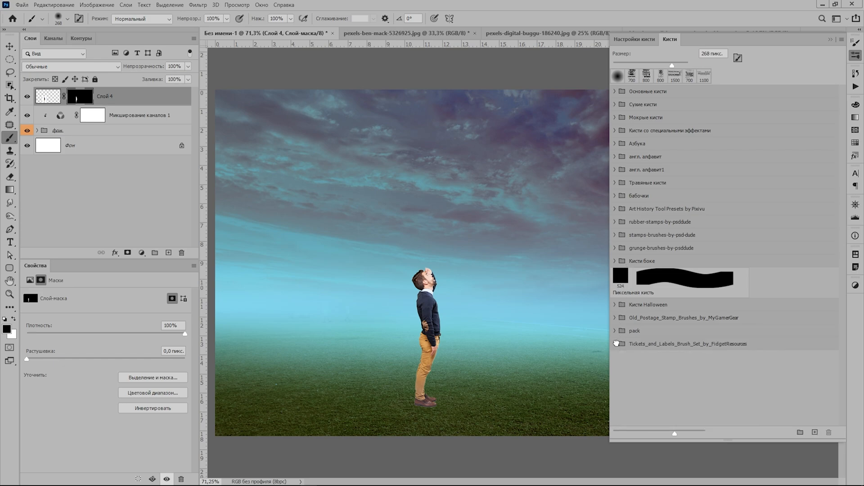
left_click(615, 182)
left_click(632, 214)
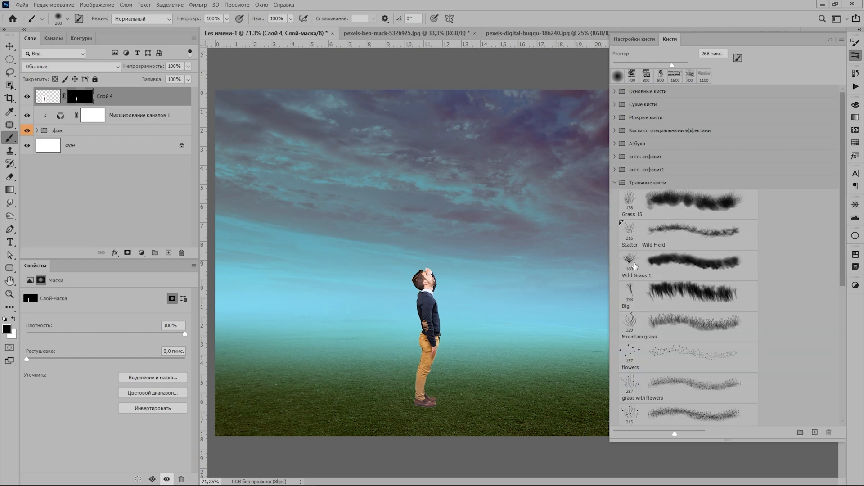
scroll(650, 361, "down", 3)
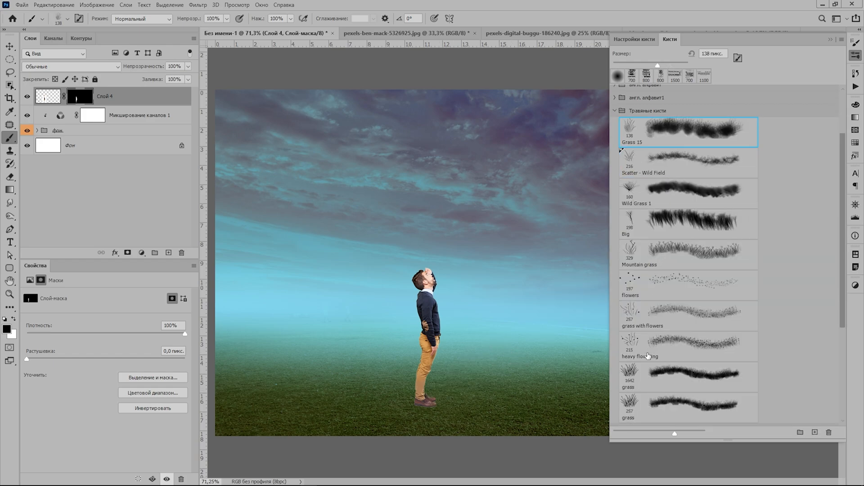
left_click(650, 368)
scroll(432, 407, "up", 8)
left_click(830, 39)
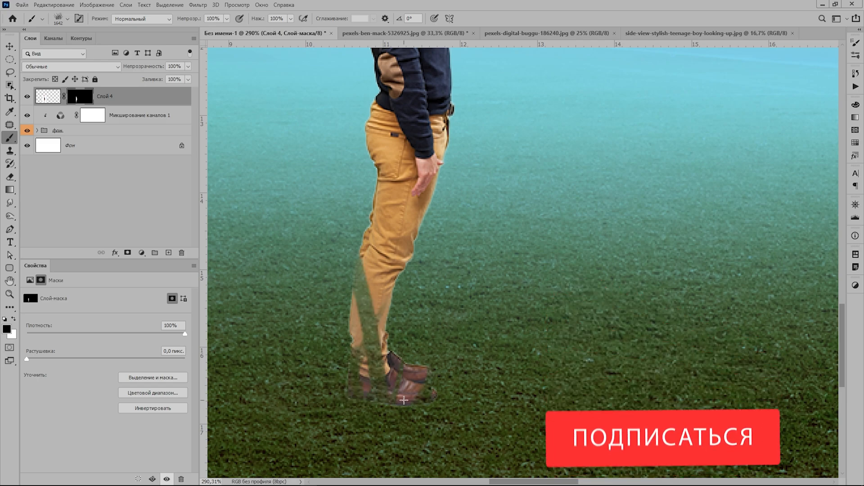
Set the grass brush size to 38 pixels for work on the mask around the boy's shoes.
right_click(423, 333)
type("38")
key("Return")
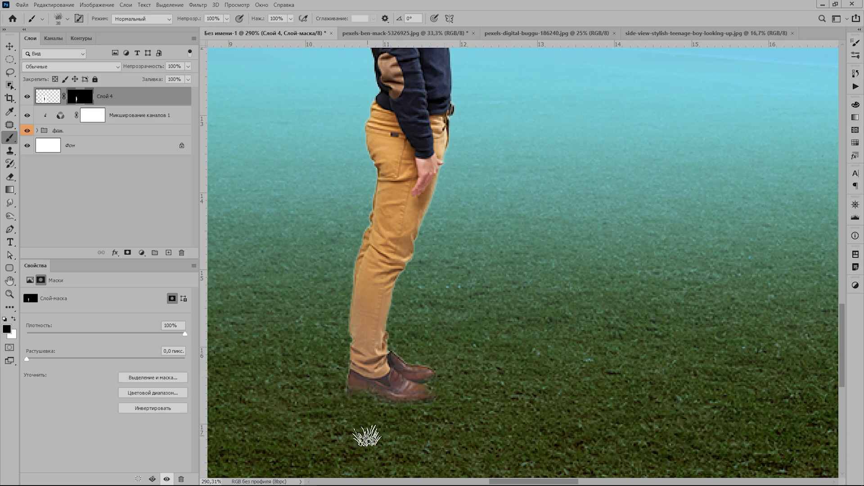
key("ctrl+0")
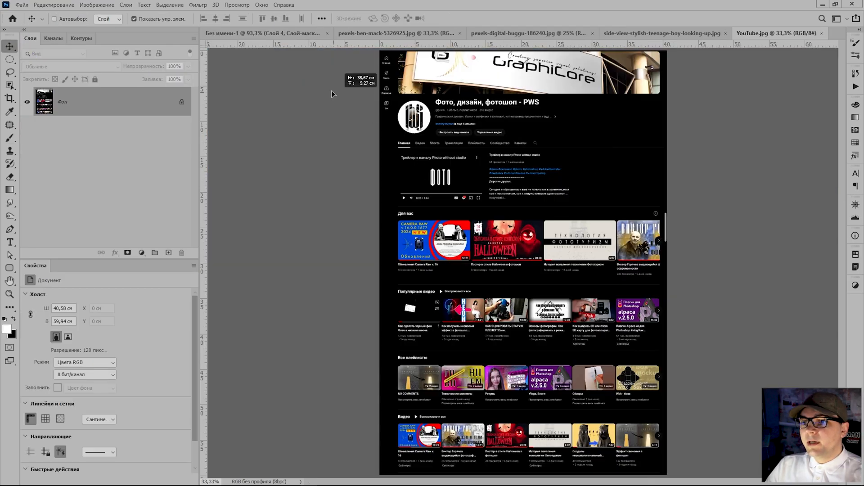
Bring the YouTube.jpg page image into the composite as a new top layer, scaled to about 29% and placed right of the boy.
left_click_drag(331, 91, 562, 213)
scroll(563, 214, "down", 10)
left_click_drag(429, 110, 607, 262)
left_click_drag(582, 315, 548, 229)
scroll(556, 256, "up", 3)
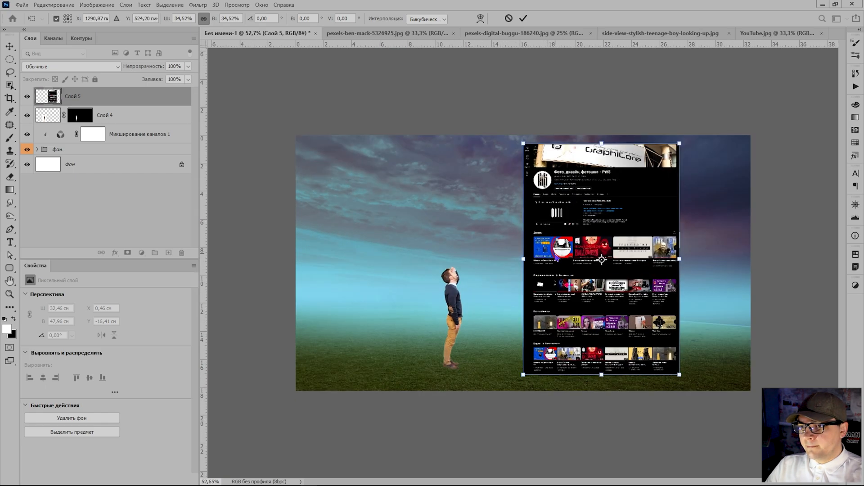
scroll(577, 257, "up", 2)
left_click_drag(522, 103, 530, 131)
Distort the YouTube page with Perspective, making its right edge much taller and its left edge shorter.
right_click(610, 170)
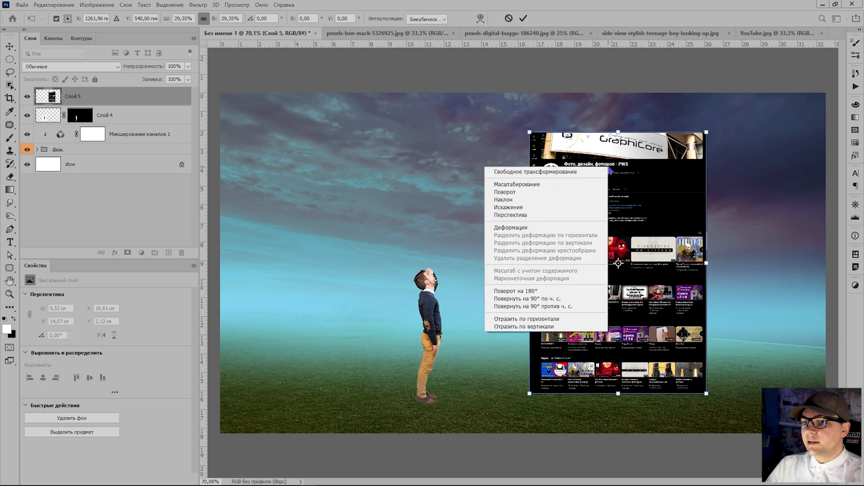
left_click(580, 214)
left_click_drag(706, 132, 706, 89)
left_click_drag(531, 134, 529, 159)
left_click_drag(706, 89, 696, 69)
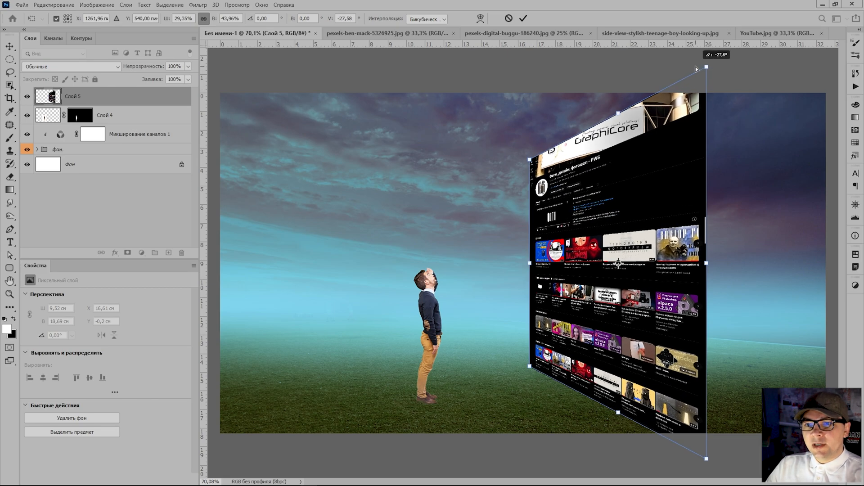
Narrow the YouTube page and resize it to about 5 × 16.4 cm, standing upright in front of the boy.
right_click(622, 174)
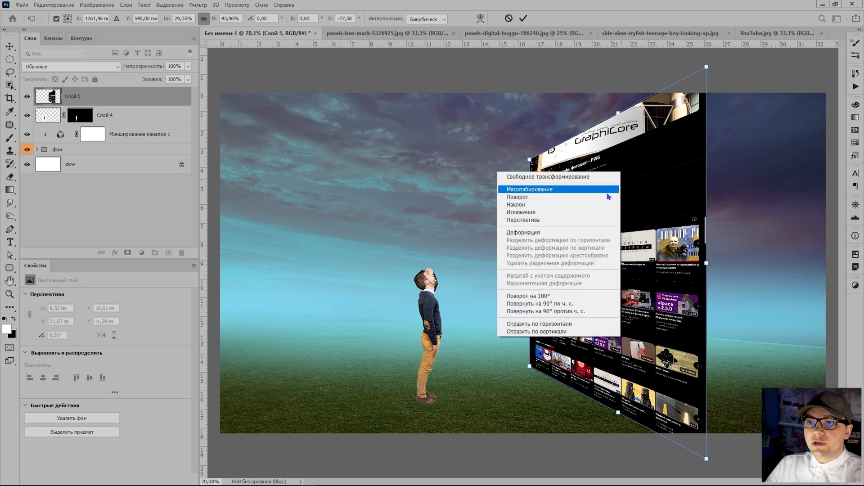
left_click(596, 193)
left_click_drag(706, 263, 597, 275)
left_click_drag(596, 184, 622, 110)
mouse_move(597, 249)
left_mouse_down()
mouse_move(576, 238)
mouse_move(585, 238)
left_mouse_up()
key("Return")
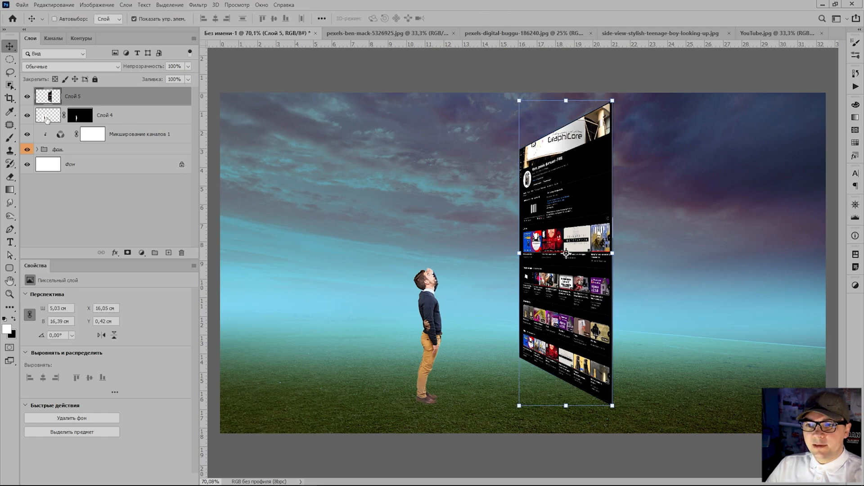
Mark the boy's layer with the red colour label.
left_click(44, 119)
right_click(149, 115)
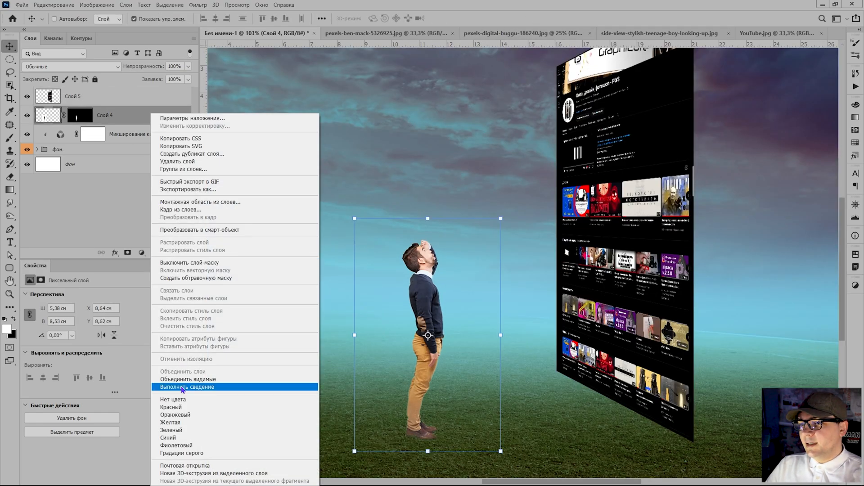
left_click(212, 410)
Bend the boy with Puppet Warp, pinning his head, chest, waist and leg and shifting the head forward toward the page.
scroll(444, 315, "up", 3)
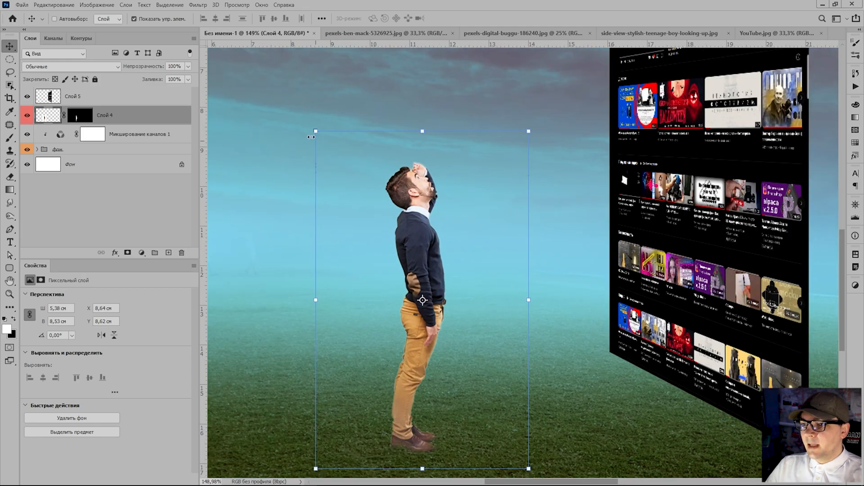
left_click(67, 6)
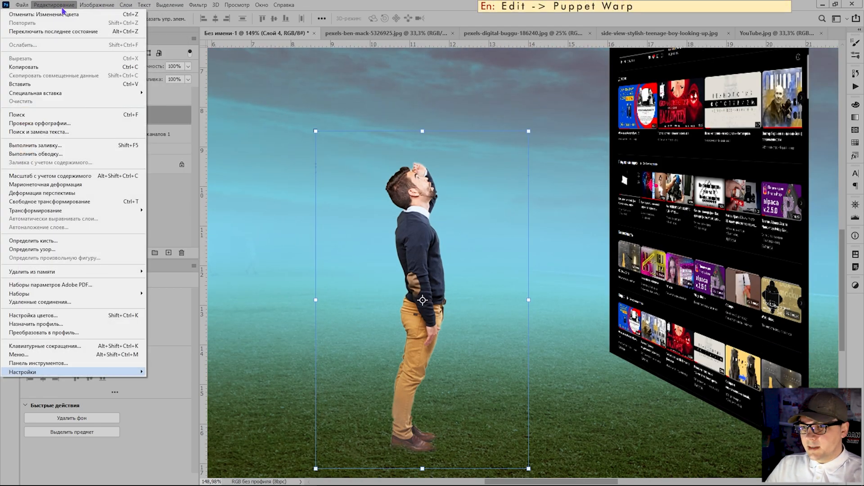
left_click(116, 188)
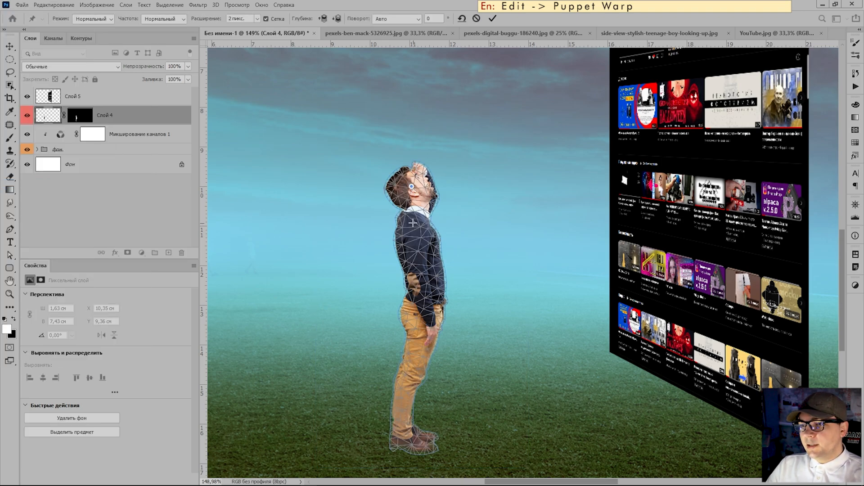
left_click(402, 227)
left_click(425, 298)
left_click(407, 383)
left_click_drag(411, 186, 428, 186)
left_click_drag(425, 298, 421, 299)
key("Return")
key("ctrl+0")
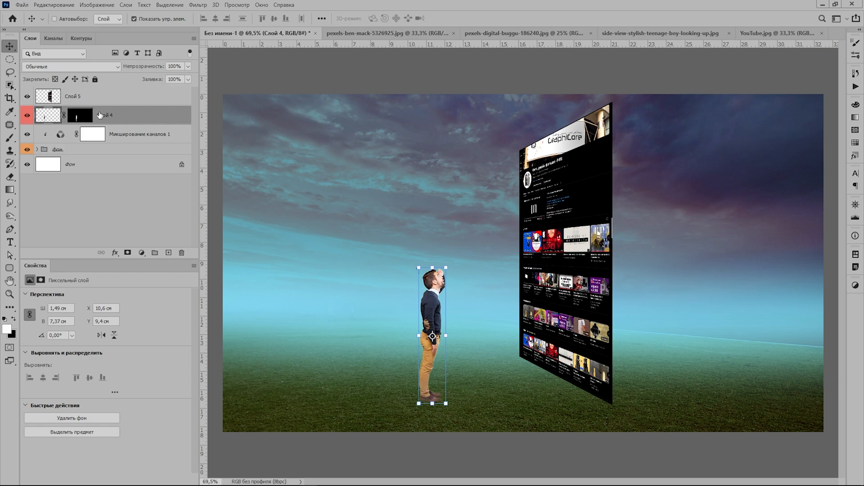
Add a new layer above the boy and paint a broad soft black shadow on the grass behind him at 21% brush opacity.
left_click(168, 253)
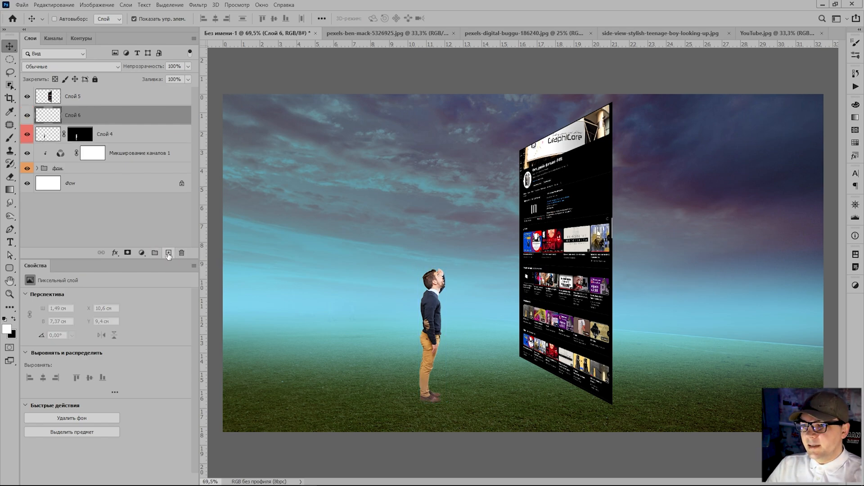
left_click(11, 142)
left_click(14, 319)
right_click(217, 373)
left_click_drag(287, 357, 299, 360)
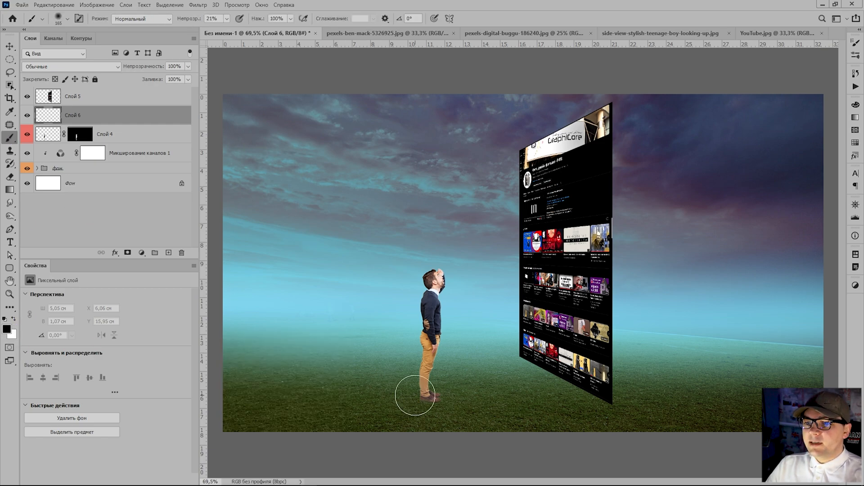
mouse_move(415, 395)
left_mouse_down()
mouse_move(342, 395)
mouse_move(252, 416)
left_mouse_up()
Paint a narrower black shadow running back from the boy's shoes with a smaller soft brush at 14% opacity.
right_click(225, 373)
left_click_drag(299, 358, 291, 357)
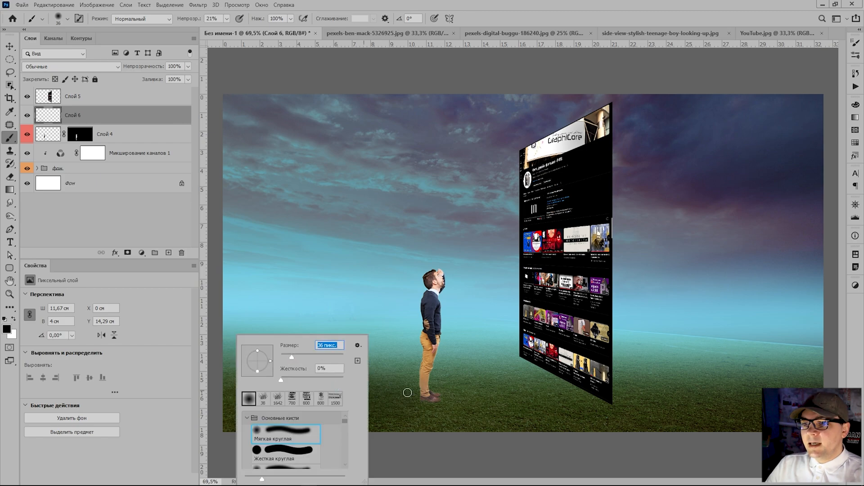
left_click_drag(195, 20, 192, 20)
right_click(297, 398)
left_click_drag(342, 358, 340, 358)
key("Return")
left_click_drag(404, 395, 313, 395)
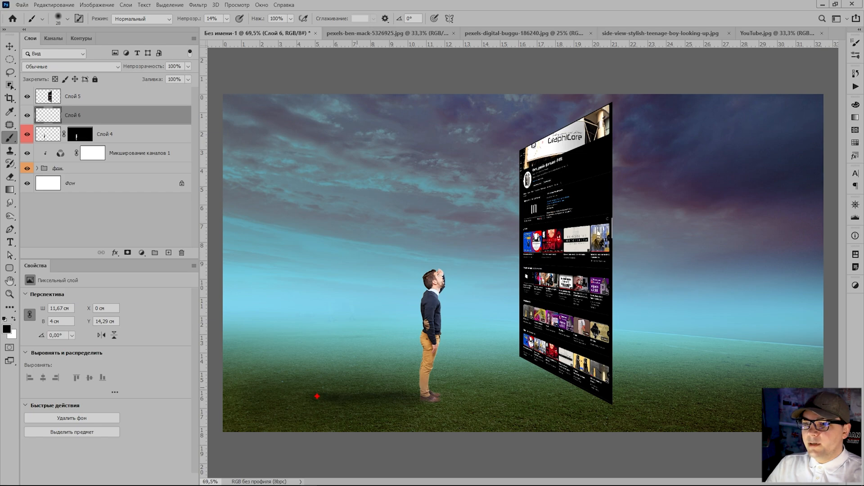
Compare the shadow's length with the page's height, and scale the boy up to 106.28% with his feet kept in place.
mouse_move(317, 396)
left_mouse_down()
mouse_move(365, 353)
mouse_move(536, 133)
left_mouse_up()
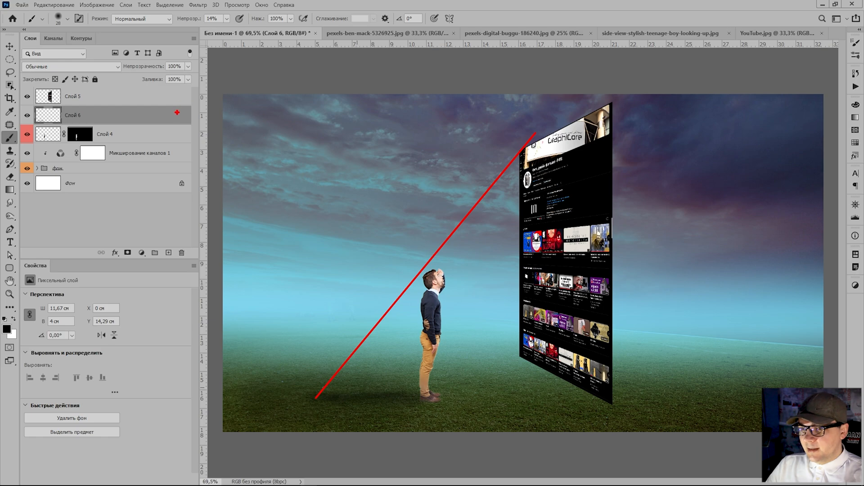
left_click(152, 141)
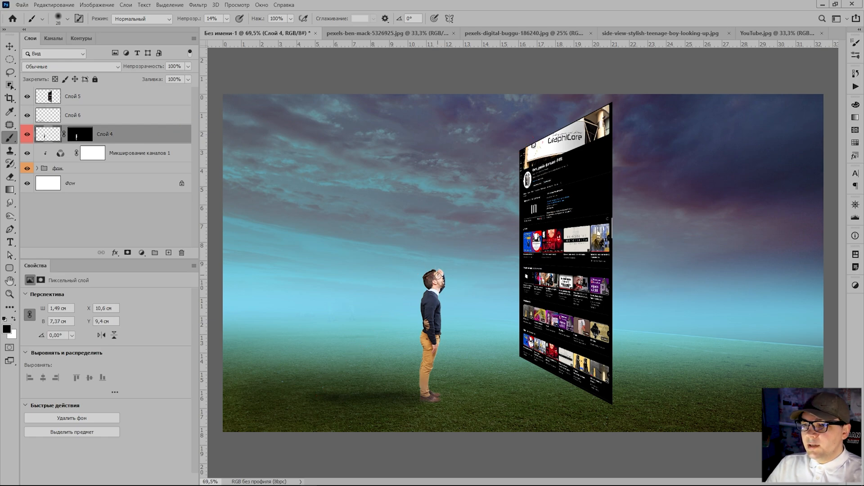
left_click(10, 46)
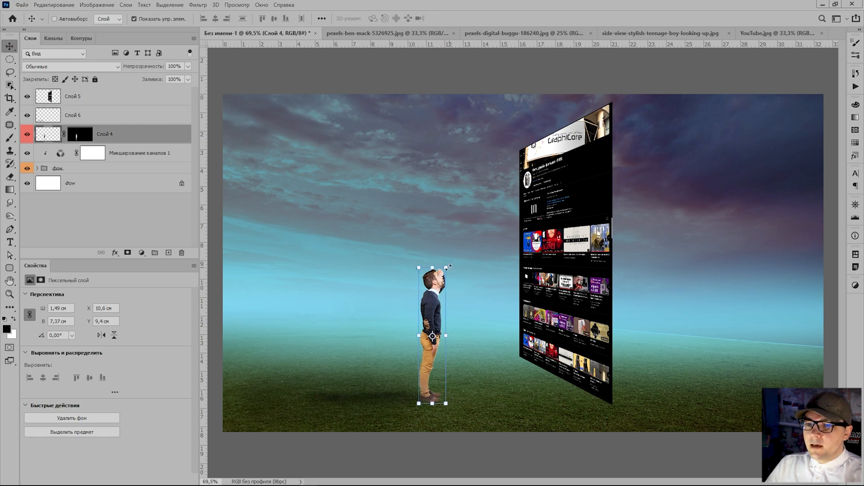
left_click_drag(432, 267, 433, 258)
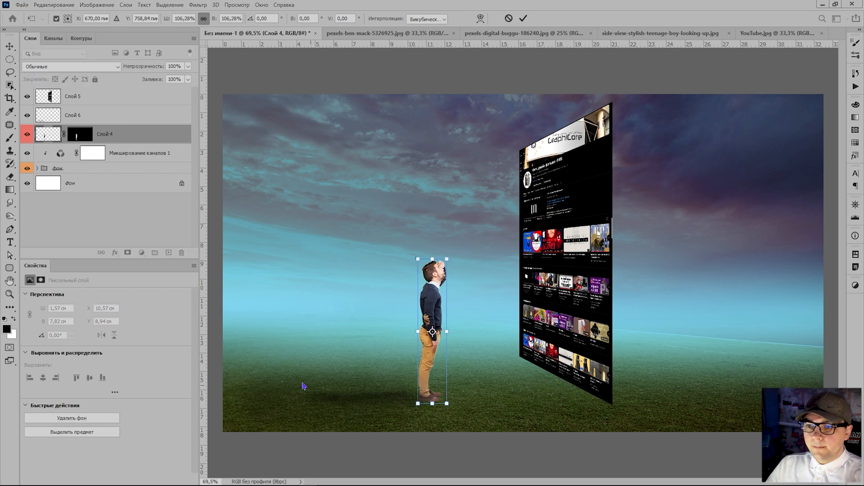
left_click(523, 19)
Soften the shadow layer with a Gaussian Blur of 15.3 pixels radius.
left_click(135, 116)
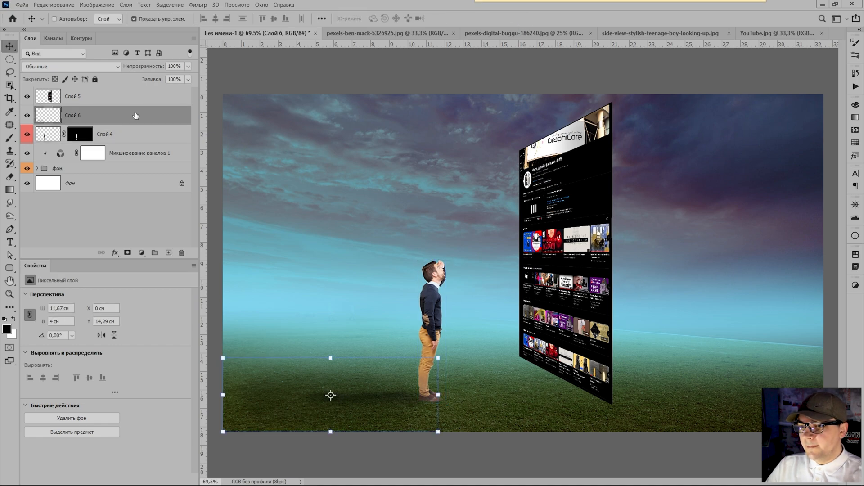
left_click(198, 5)
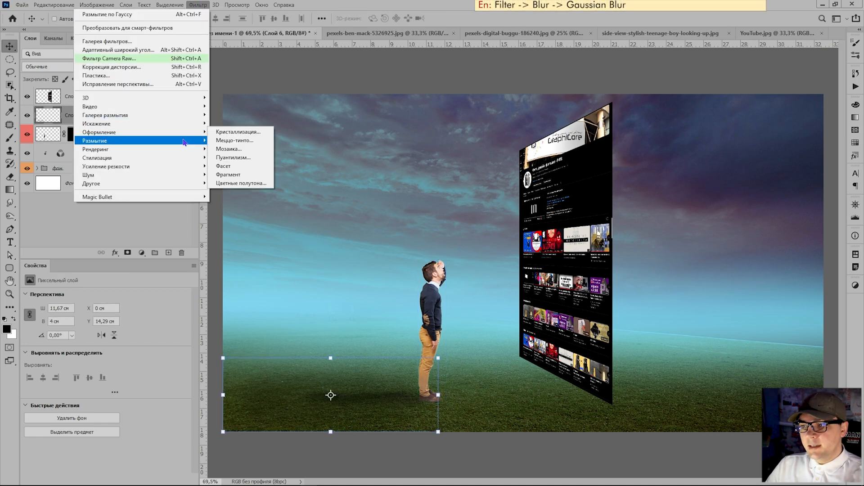
mouse_move(189, 140)
left_click(246, 191)
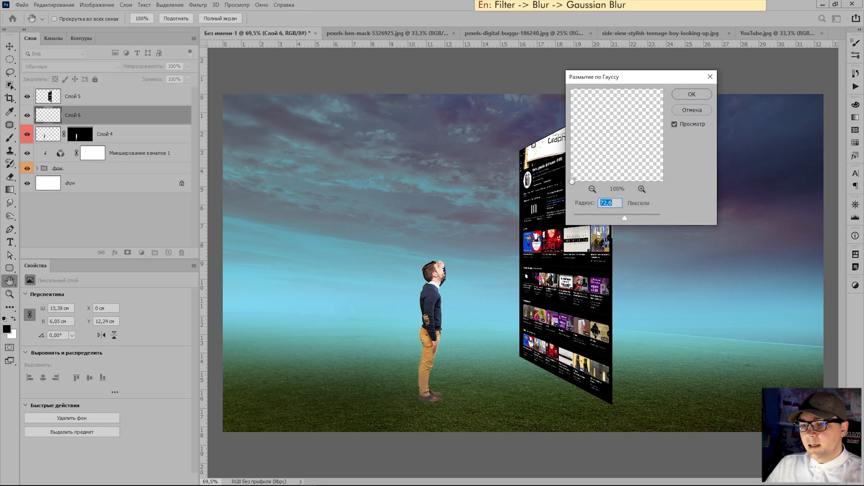
left_click_drag(615, 220, 612, 219)
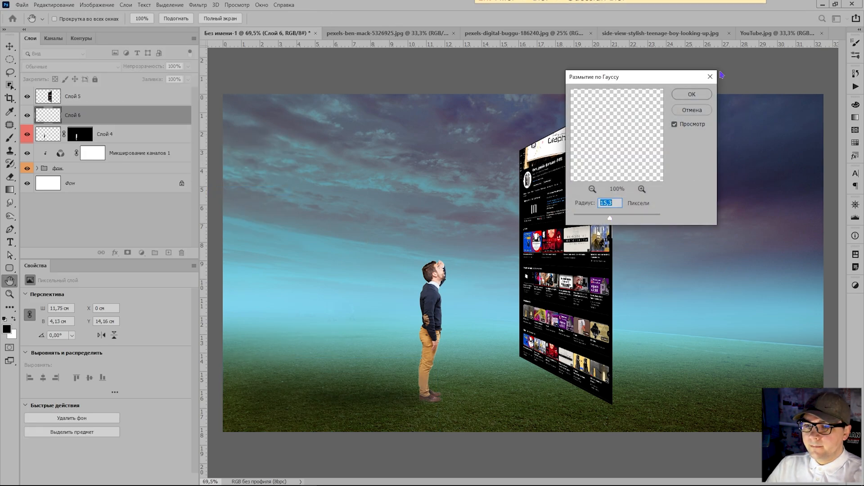
left_click(701, 96)
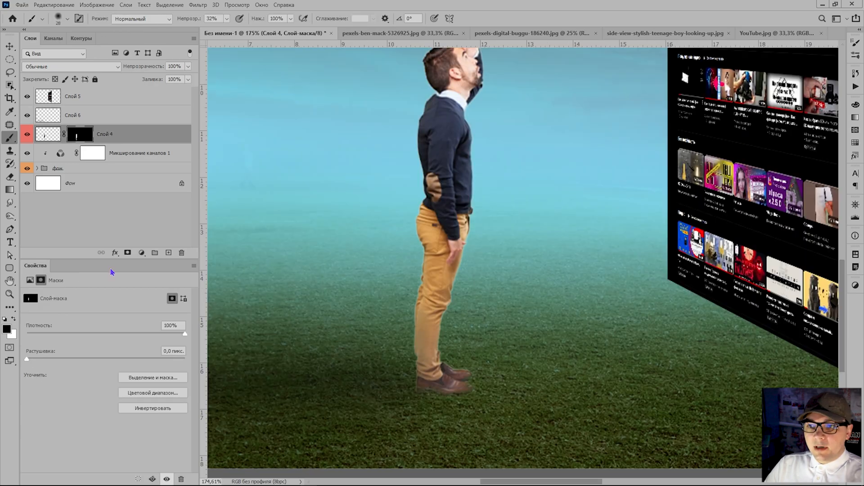
Load the outline of the boy's layer as a selection.
key("ctrl")
left_click(57, 136)
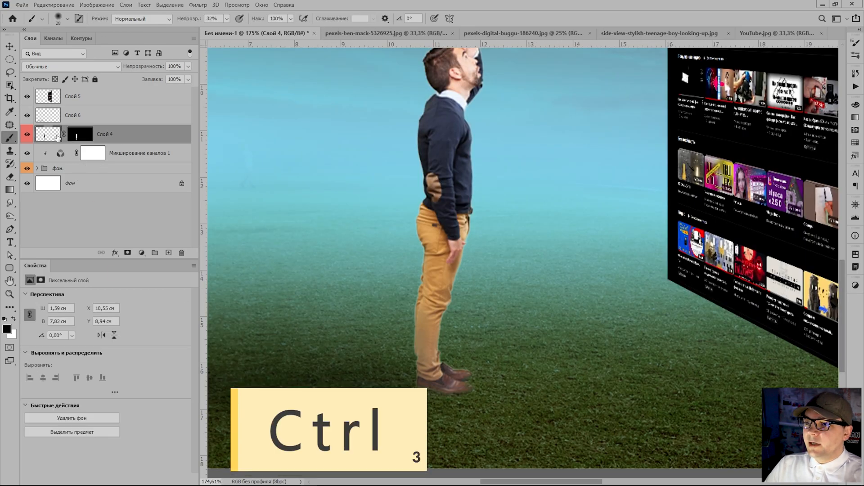
left_click(49, 140, "ctrl")
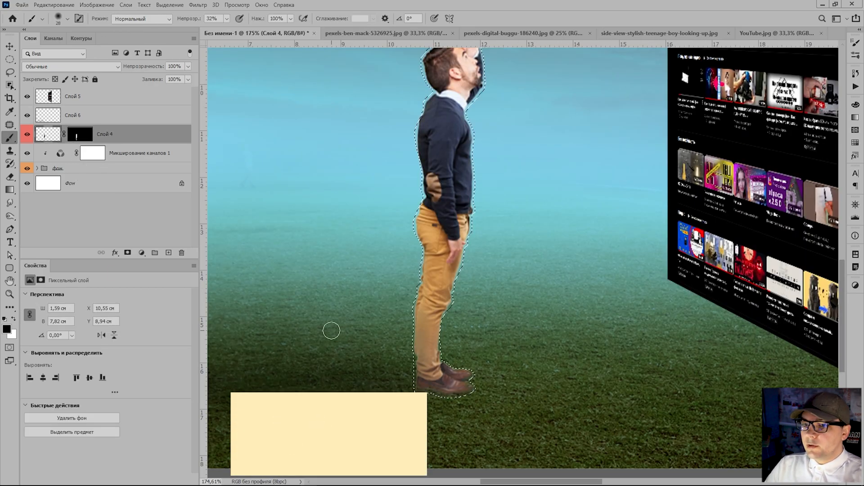
Darken the boy's back and legs inside the selection with a soft black brush at 19% opacity, and clear the selection.
scroll(332, 330, "up", 2)
left_click_drag(191, 20, 186, 21)
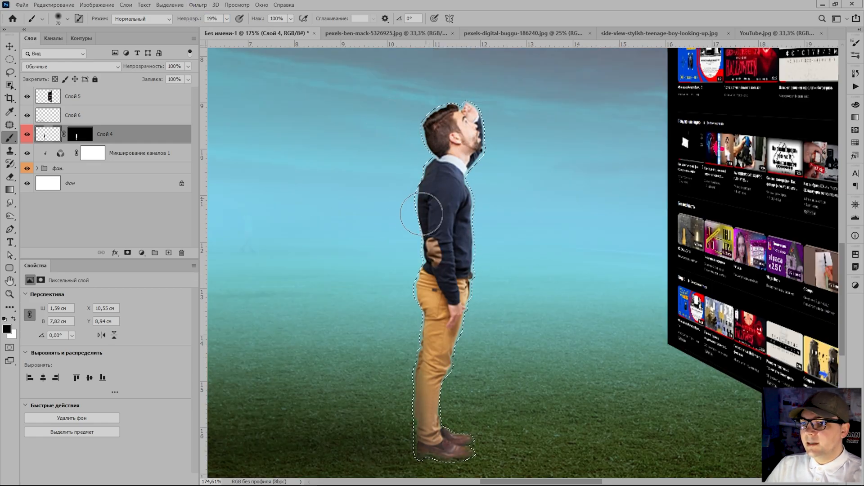
mouse_move(416, 276)
left_mouse_down()
mouse_move(406, 407)
mouse_move(415, 464)
left_mouse_up()
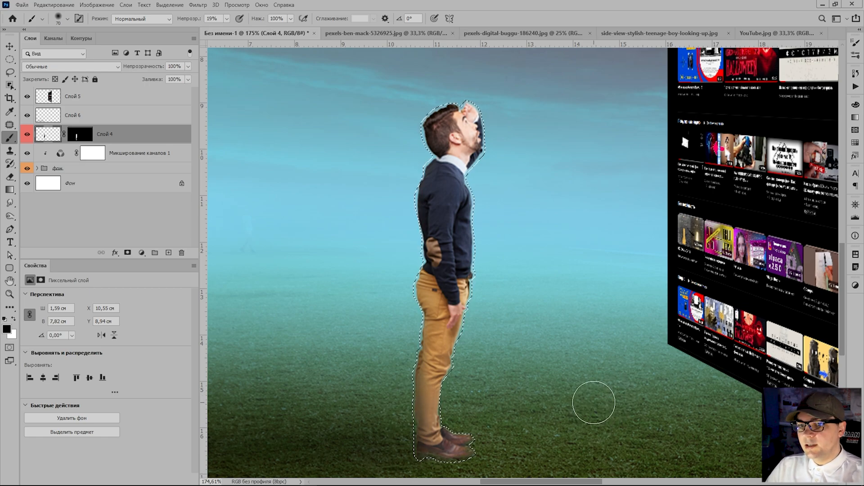
scroll(554, 386, "down", 2)
key("ctrl+d")
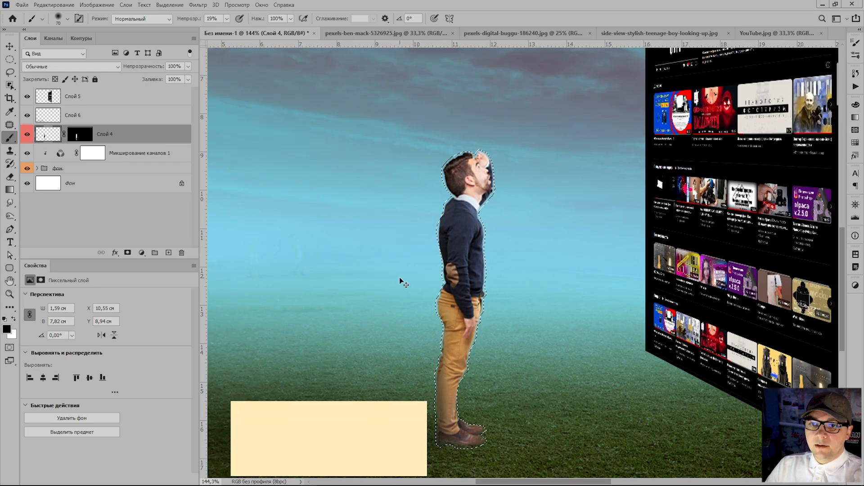
key("ctrl+d")
key("ctrl+d")
Add a Hue/Saturation adjustment clipped to the boy's layer with its lightness lowered to -55.
left_click(142, 253)
left_click(90, 335)
left_click(53, 143, "alt")
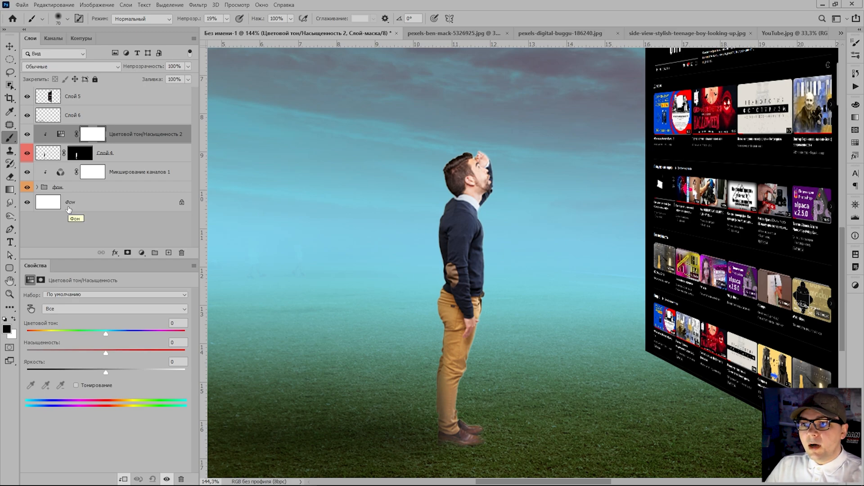
left_click_drag(105, 370, 65, 371)
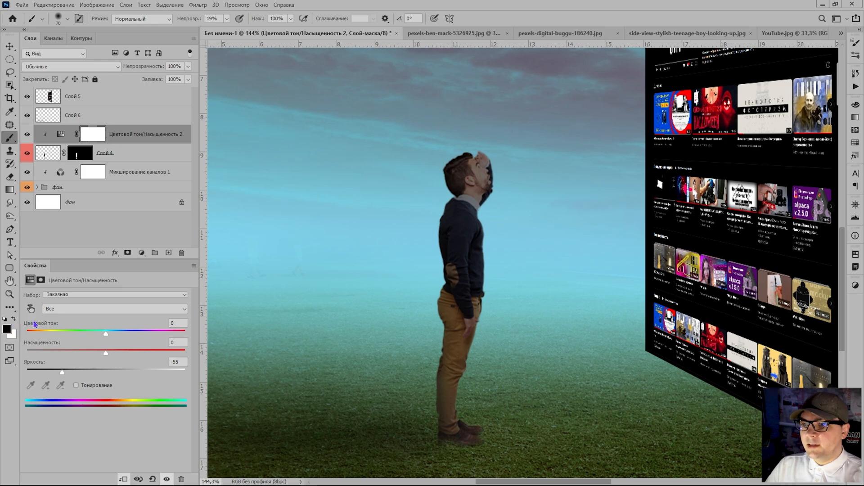
Restore brightness on the boy's shoes and front leg edge by painting the adjustment's mask with a small soft black brush at 40% opacity.
scroll(507, 410, "up", 4)
right_click(507, 408)
left_click_drag(491, 359, 475, 360)
left_click(616, 23)
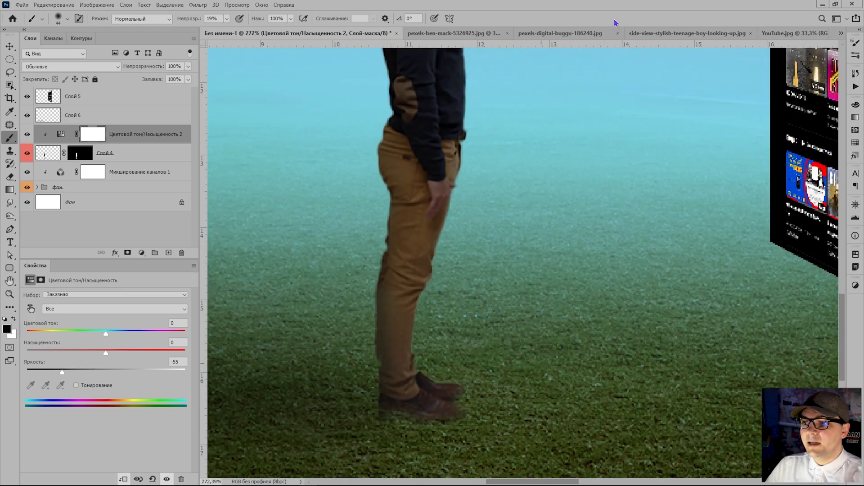
right_click(471, 362)
left_click_drag(423, 339, 416, 359)
left_click(596, 22)
right_click(497, 364)
left_click(477, 256)
key("4")
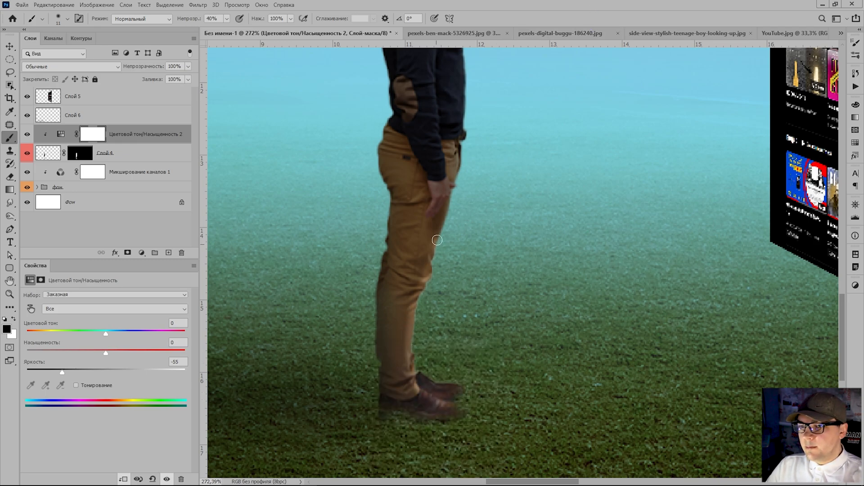
Continue painting the adjustment mask up the front of the boy's body to bring back light on his face and raised hand.
scroll(436, 234, "up", 3)
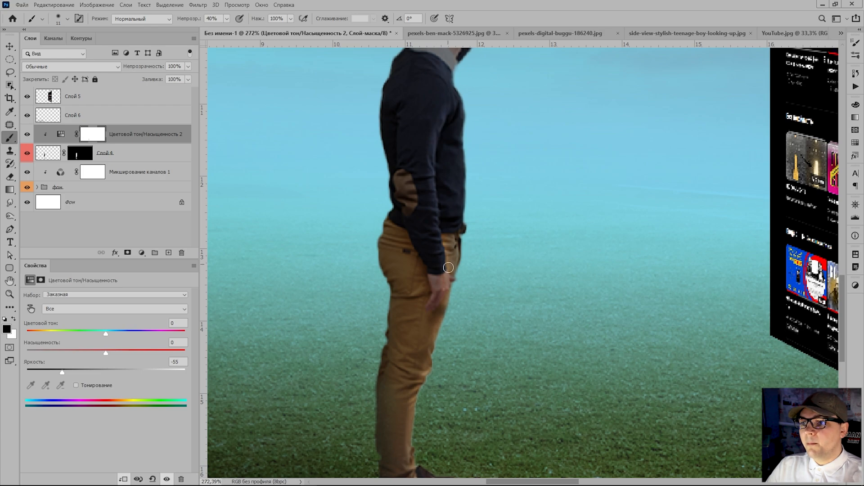
scroll(459, 131, "up", 2)
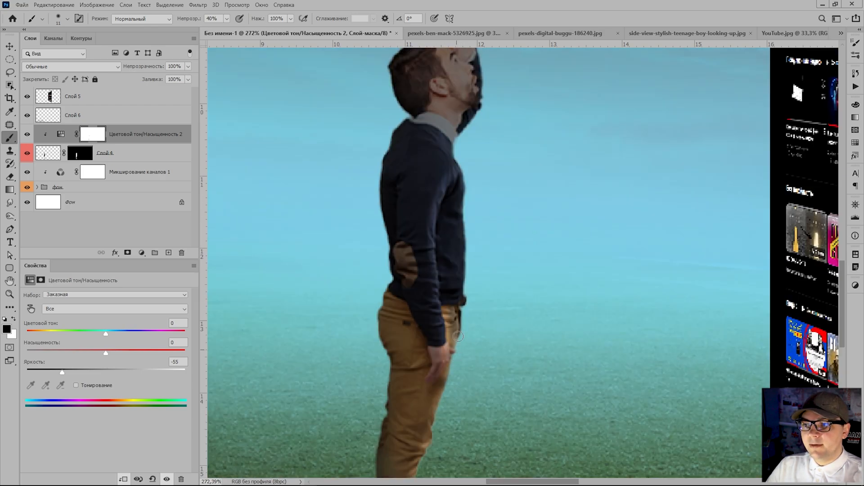
scroll(461, 173, "up", 2)
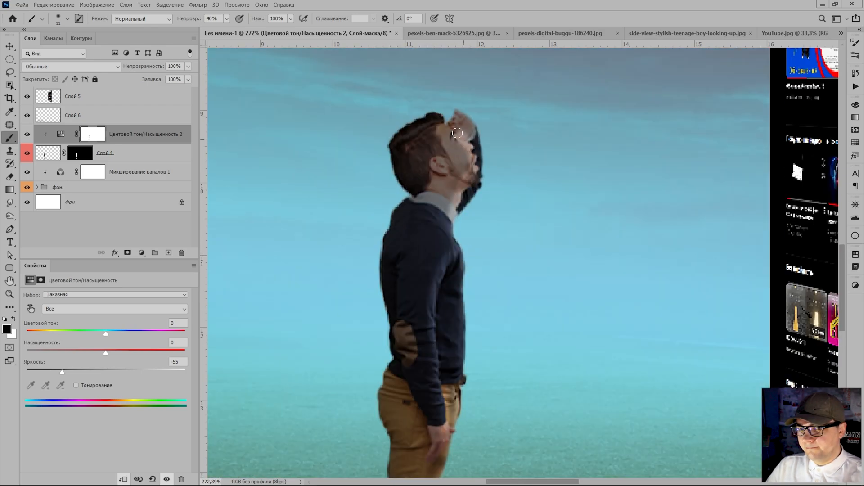
mouse_move(458, 116)
left_mouse_down()
mouse_move(476, 133)
mouse_move(477, 186)
left_mouse_up()
Enlarge the brush and softly brighten the front of the boy's torso and legs down to the shoes through the mask.
right_click(465, 205)
left_click(403, 227)
key("Return")
scroll(474, 356, "down", 3)
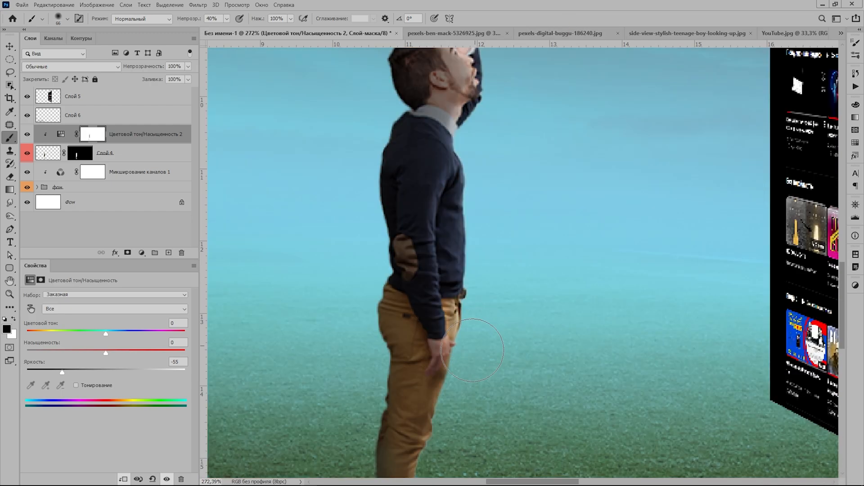
scroll(446, 397, "down", 3)
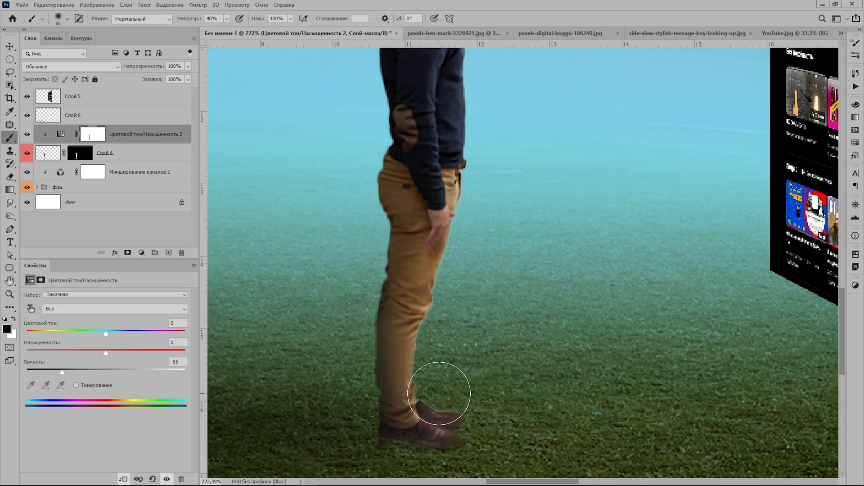
scroll(551, 381, "down", 3)
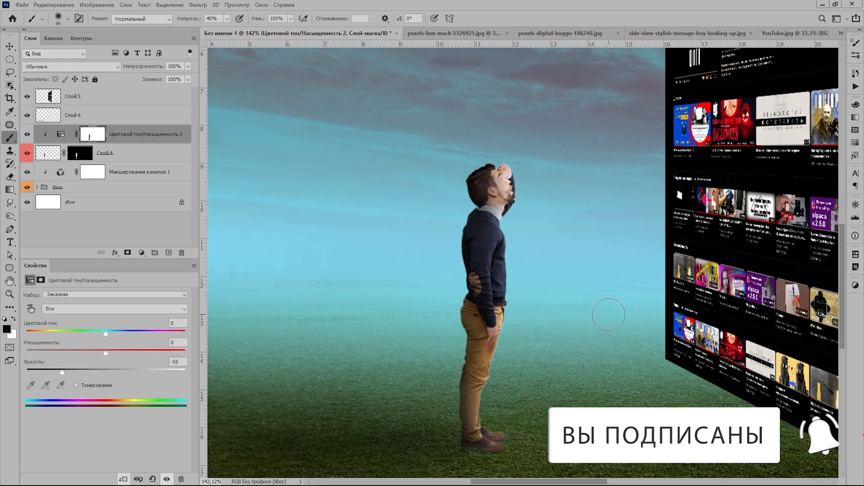
Brighten the boy's elbow patch on the adjustment mask with a 15-pixel soft brush at 73% opacity.
scroll(497, 301, "up", 4)
right_click(498, 302)
left_click_drag(427, 324, 421, 324)
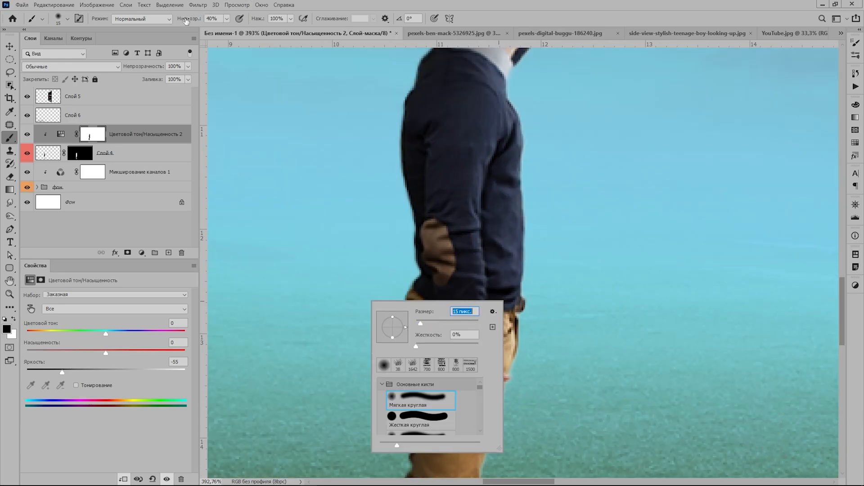
left_click_drag(185, 18, 200, 19)
left_click_drag(443, 239, 445, 271)
scroll(455, 314, "down", 2)
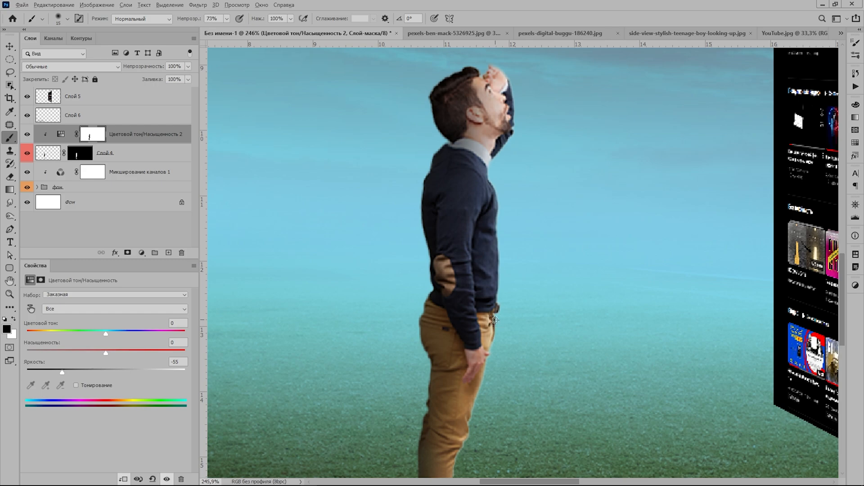
Enlarge the soft black brush to 133 pixels and softly bring back light around the boy's face and raised hand on the adjustment mask.
scroll(496, 319, "down", 1)
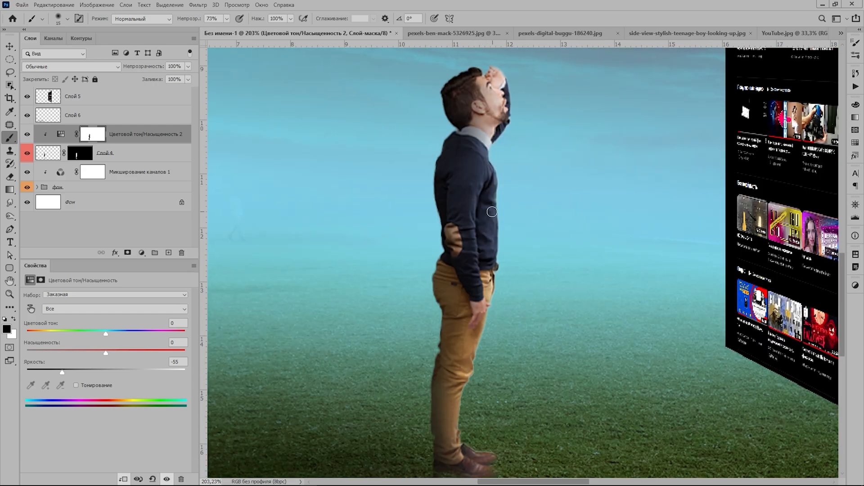
scroll(497, 156, "up", 1)
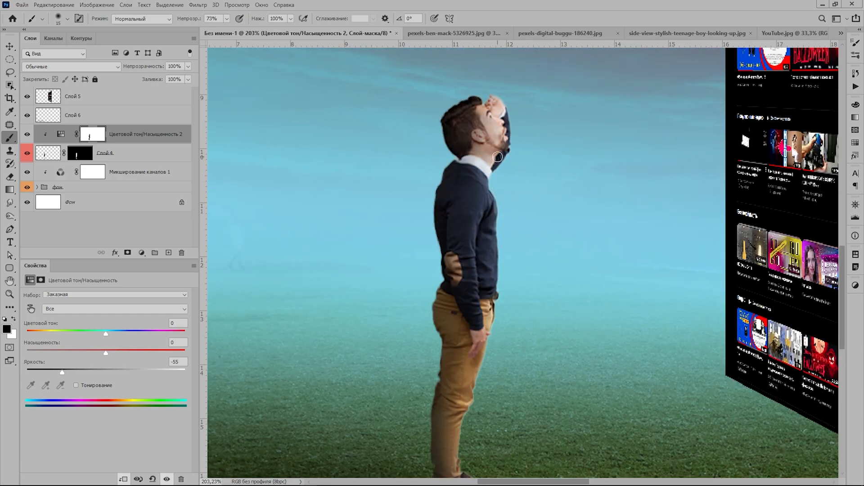
right_click(495, 127)
left_click(448, 148)
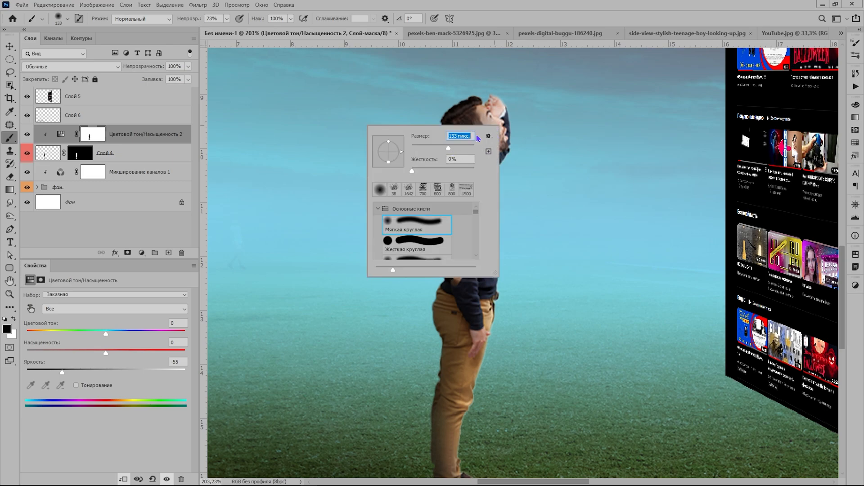
left_click(573, 25)
left_click(527, 105)
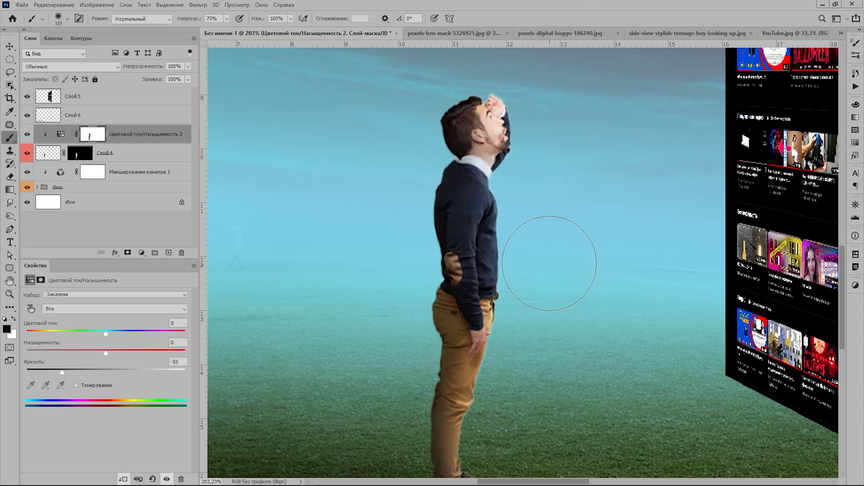
Touch up the shading around the boy's shoes on the adjustment mask, switching to white with a small soft brush at 73% opacity.
scroll(567, 351, "down", 4)
right_click(543, 393)
left_click(469, 356)
left_click(565, 12)
left_click(14, 318)
scroll(488, 370, "up", 9)
right_click(500, 371)
left_click(422, 355)
left_click(584, 7)
right_click(558, 372)
left_click(478, 355)
left_click(543, 6)
mouse_move(480, 377)
left_mouse_down()
mouse_move(446, 376)
mouse_move(492, 391)
left_mouse_up()
scroll(637, 388, "down", 16)
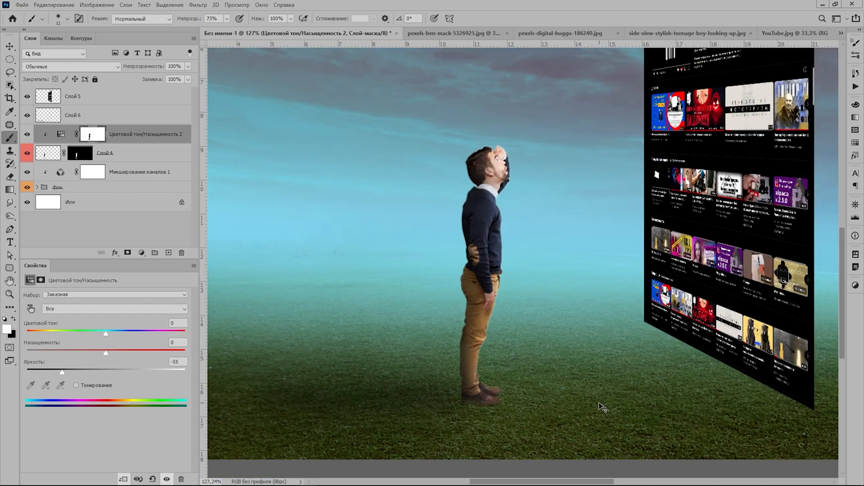
Set the blending mode of the YouTube page layer (Слой 5) to Screen (Экран).
scroll(548, 404, "down", 3)
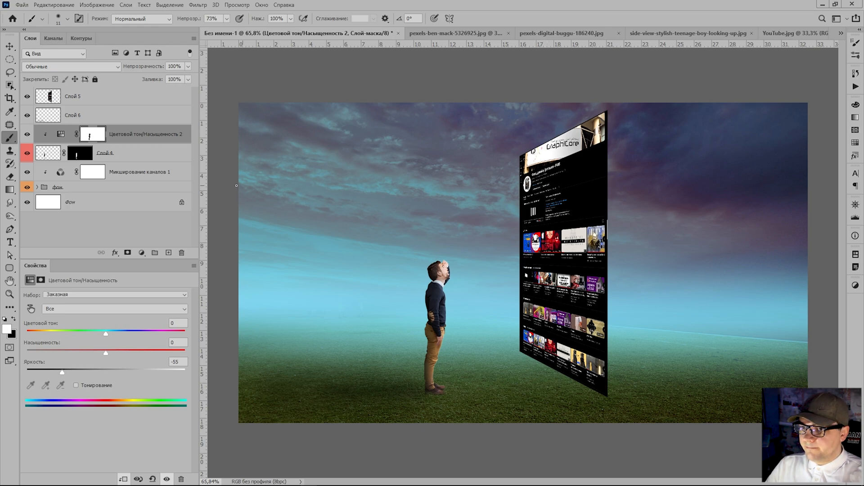
left_click(86, 96)
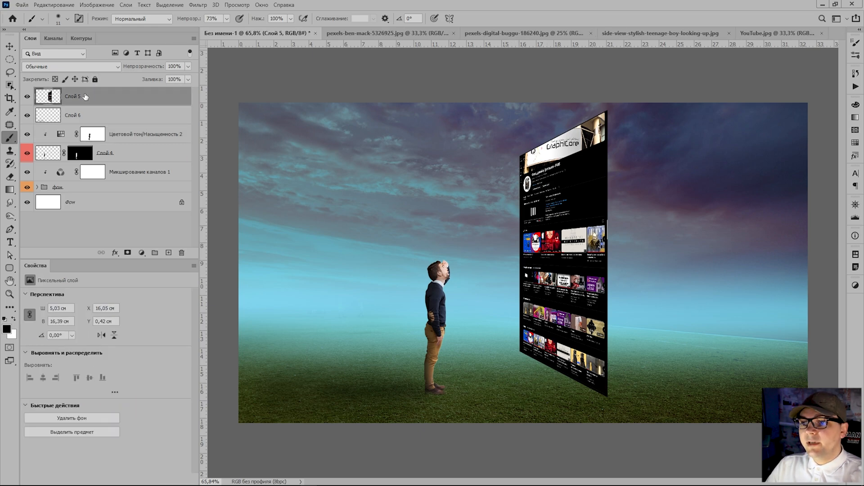
left_click(116, 67)
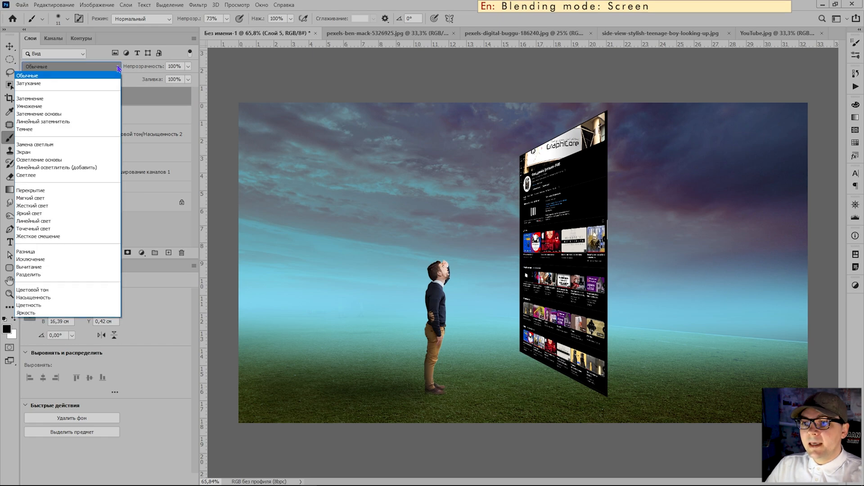
left_click(77, 153)
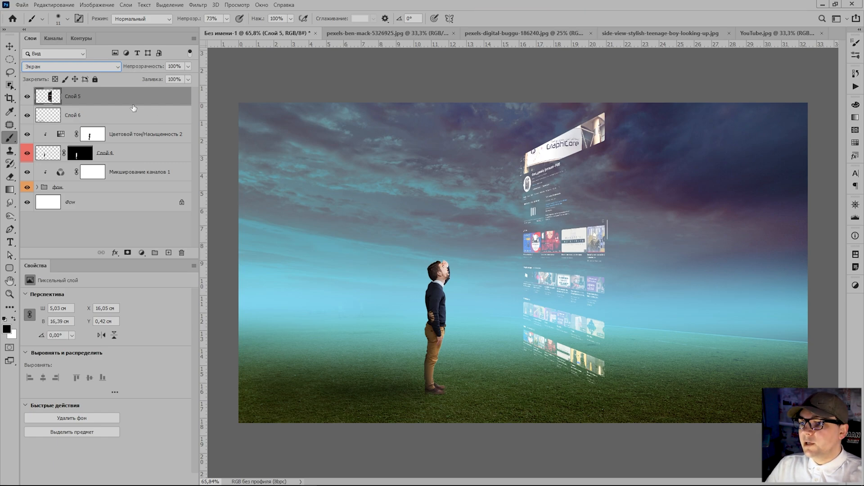
Duplicate the page layer and give the copy a white edge Inner Glow in Overlay mode, 66% opacity and 42 px size.
left_click_drag(136, 99, 167, 253)
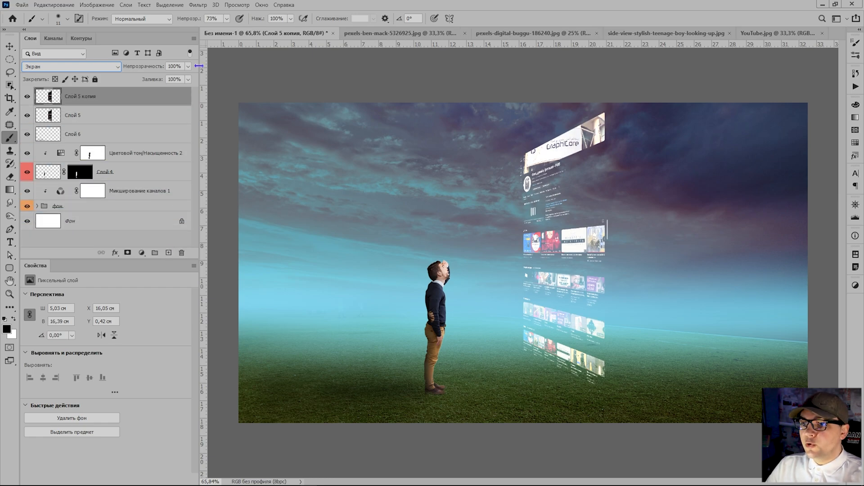
right_click(142, 95)
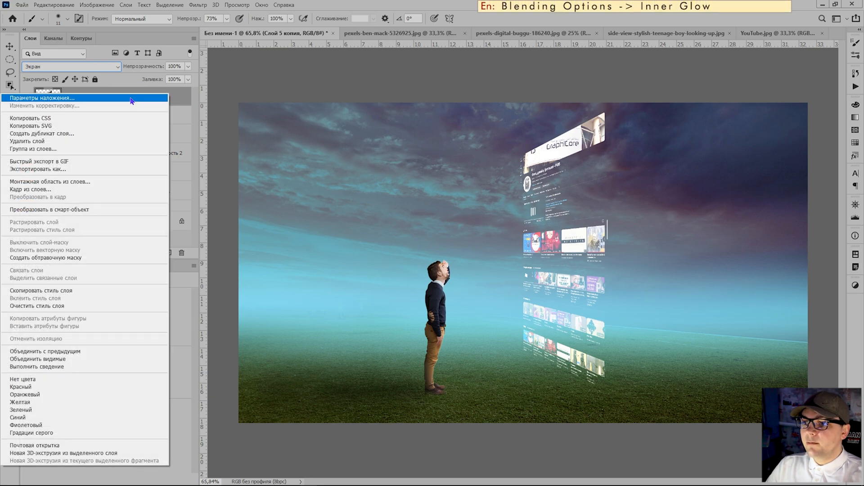
left_click(132, 99)
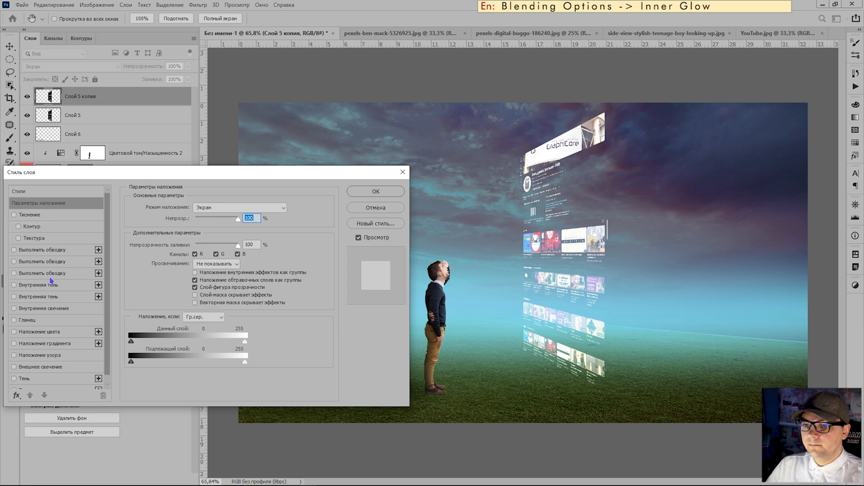
left_click(16, 285)
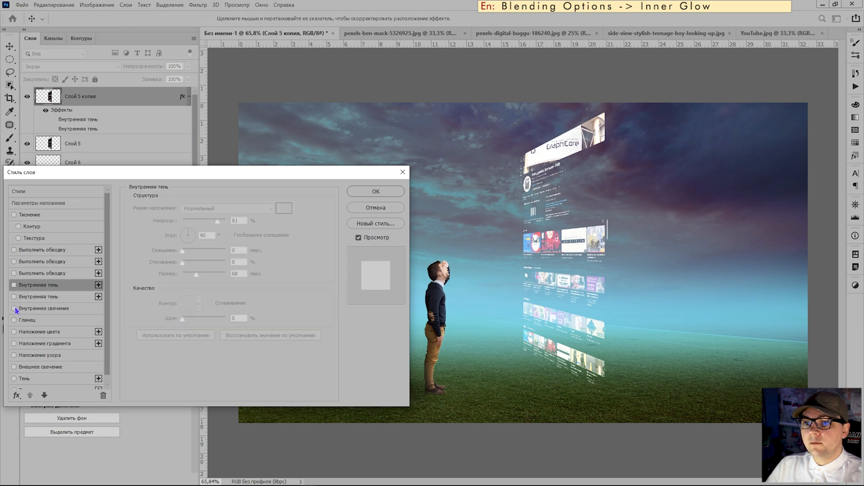
left_click(41, 310)
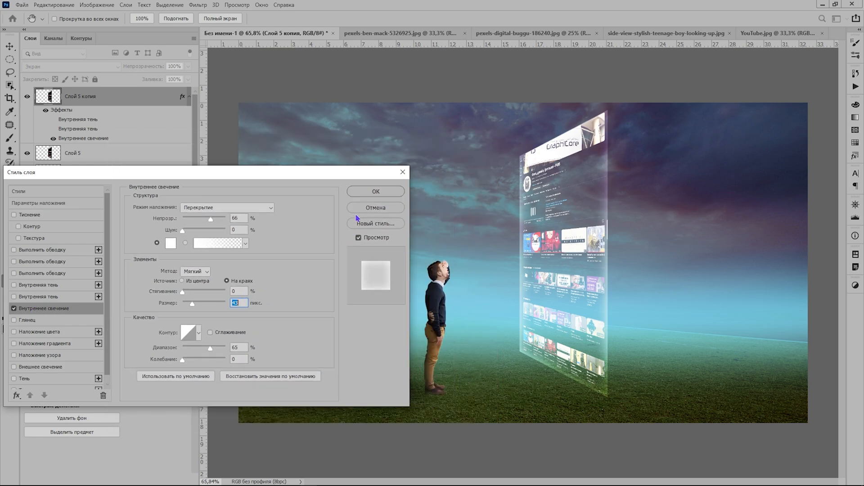
left_click(376, 191)
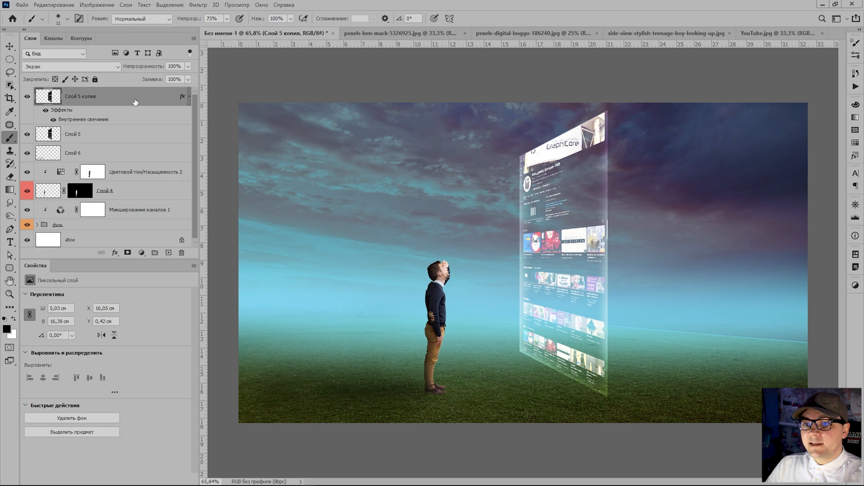
Duplicate the glowing page layer, remove the effects from the new copy and convert it to a smart object.
left_click_drag(131, 98, 169, 253)
left_click_drag(63, 115, 181, 253)
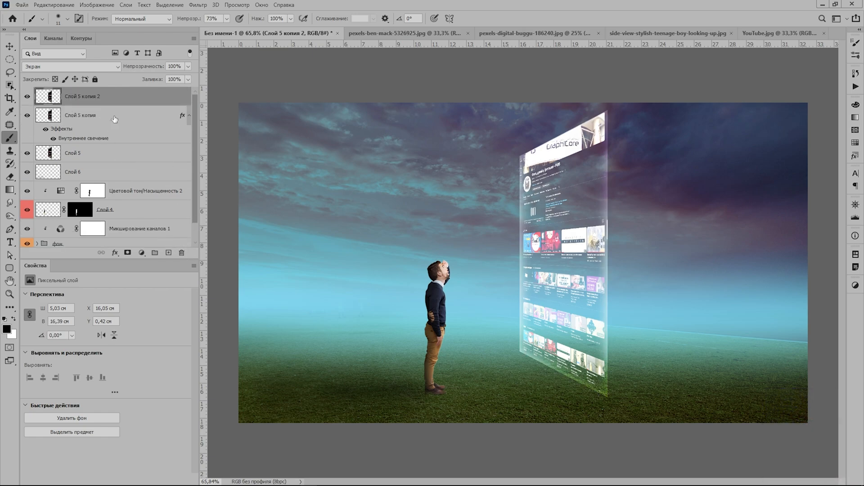
right_click(116, 96)
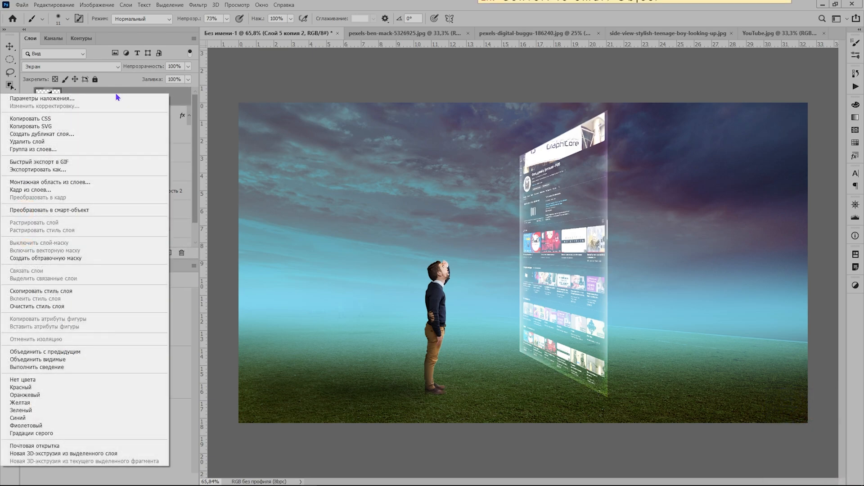
left_click(113, 210)
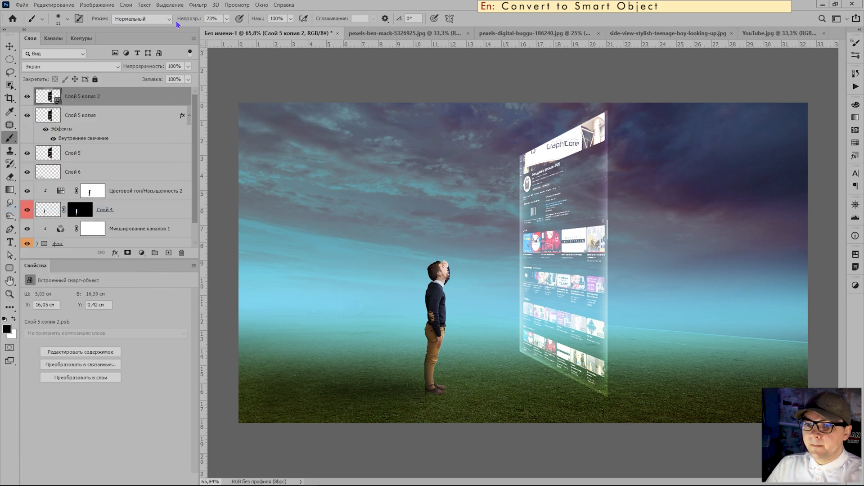
Apply a Gaussian Blur with a 100-pixel radius to the page smart object.
left_click(197, 5)
mouse_move(193, 141)
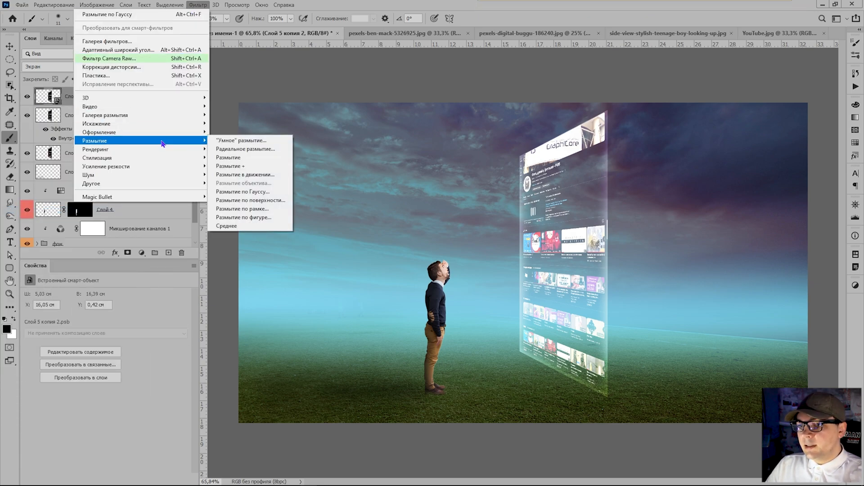
left_click(255, 191)
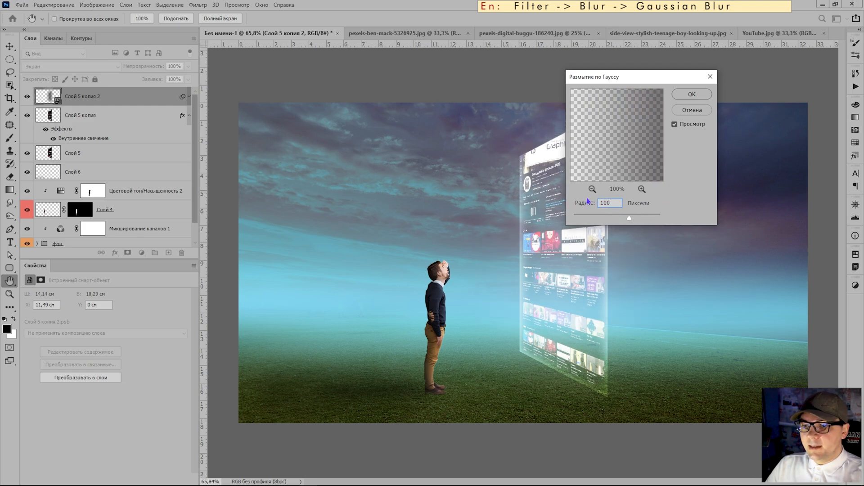
left_click(692, 95)
Duplicate the blurred smart object and change the copy's Gaussian Blur radius to 300 pixels.
left_click_drag(140, 100, 168, 252)
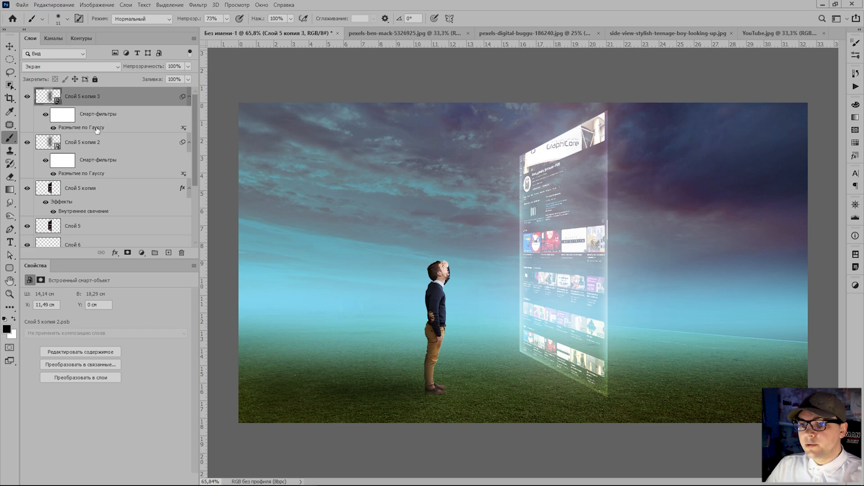
double_click(97, 128)
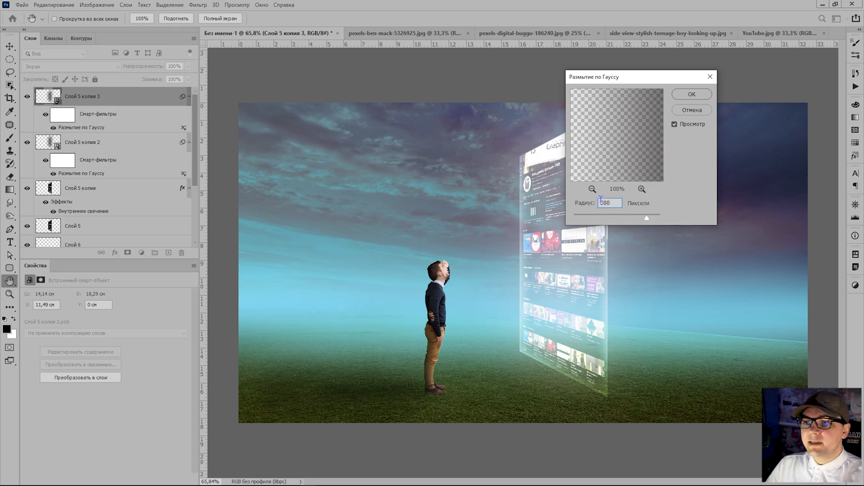
left_click(688, 96)
key("b")
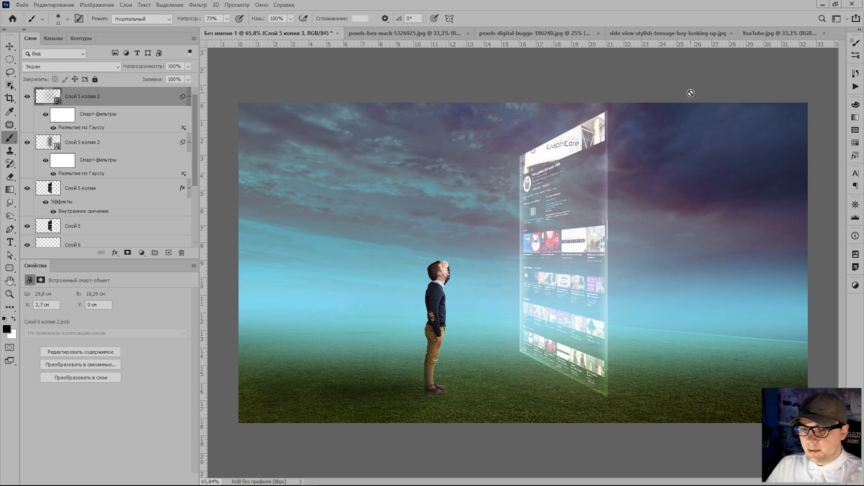
Add a new top layer in Overlay (Перекрытие) mode and sample a light color from the YouTube page for painting.
left_click(168, 253)
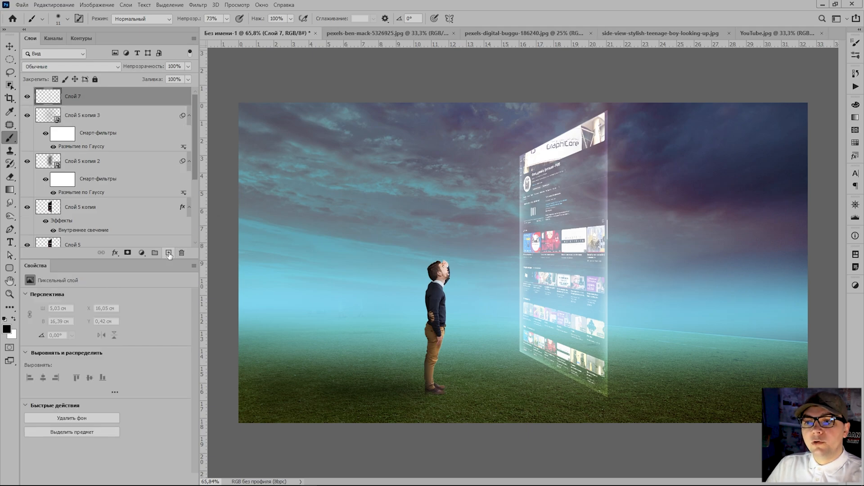
left_click(117, 68)
left_click(90, 191)
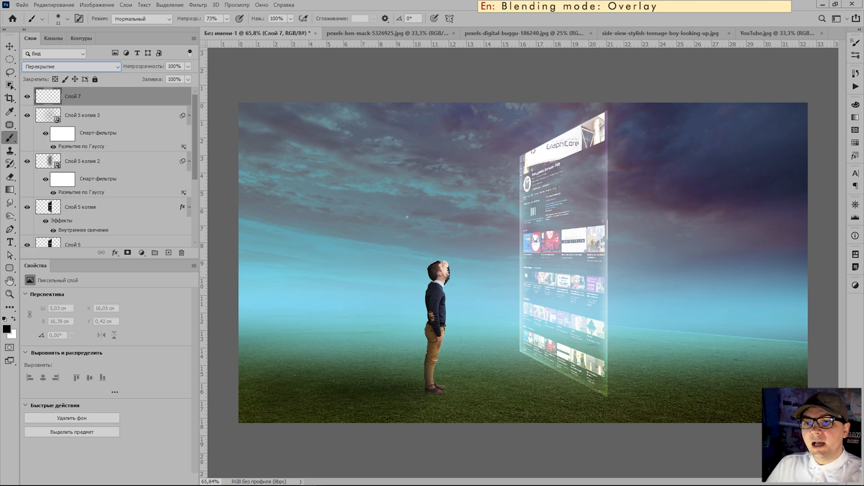
key("alt")
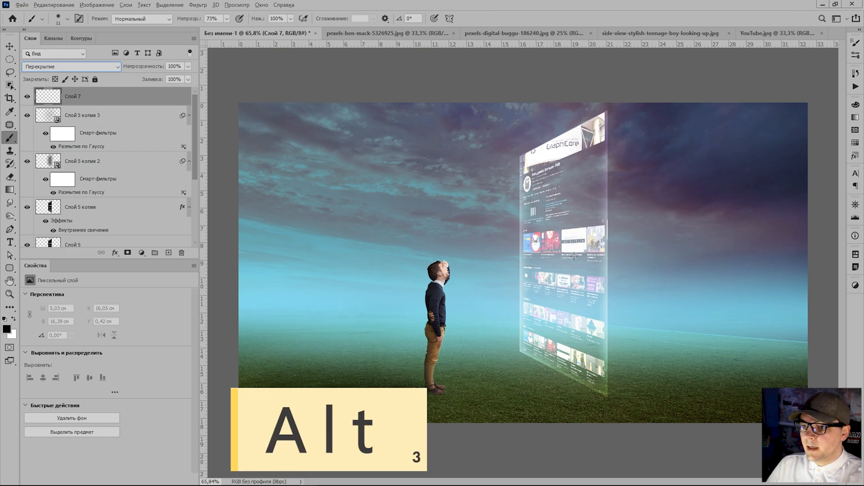
left_click(571, 249, "alt")
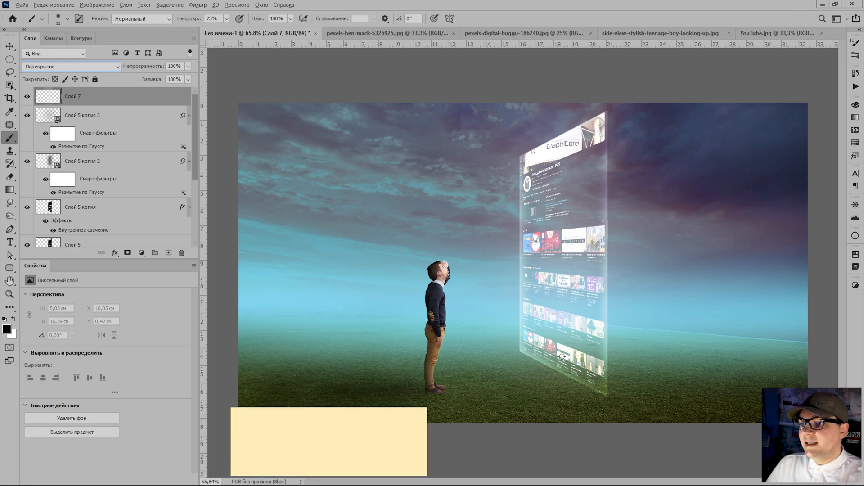
Paint soft light over the page and the surrounding grass on the Overlay layer with a large soft brush at 19% opacity.
right_click(523, 367)
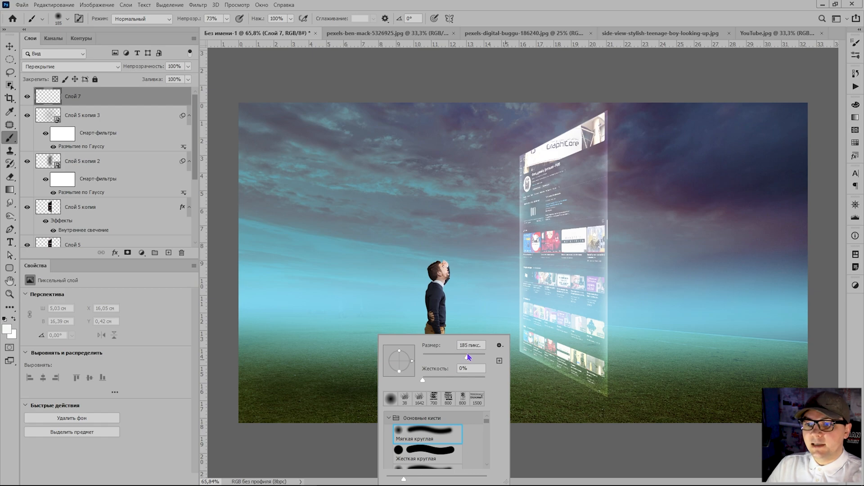
left_click(390, 102)
left_click_drag(477, 359, 575, 464)
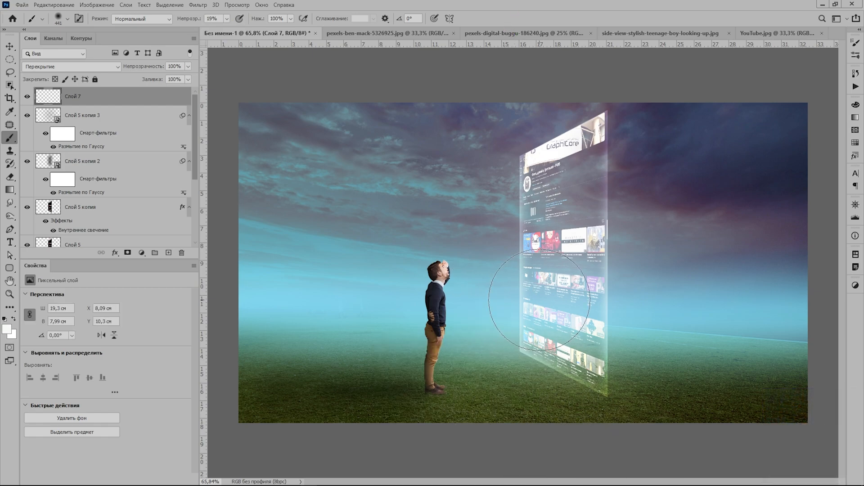
left_click_drag(539, 322, 602, 454)
mouse_move(506, 397)
left_mouse_down()
mouse_move(581, 434)
mouse_move(436, 451)
left_mouse_up()
mouse_move(545, 326)
left_mouse_down()
mouse_move(533, 344)
mouse_move(544, 332)
mouse_move(568, 107)
left_mouse_up()
mouse_move(574, 447)
left_mouse_down()
mouse_move(714, 452)
mouse_move(714, 469)
left_mouse_up()
Add a Brightness/Contrast adjustment above the background's Channel Mixer, with brightness -102 and contrast -24.
left_click_drag(196, 103, 198, 182)
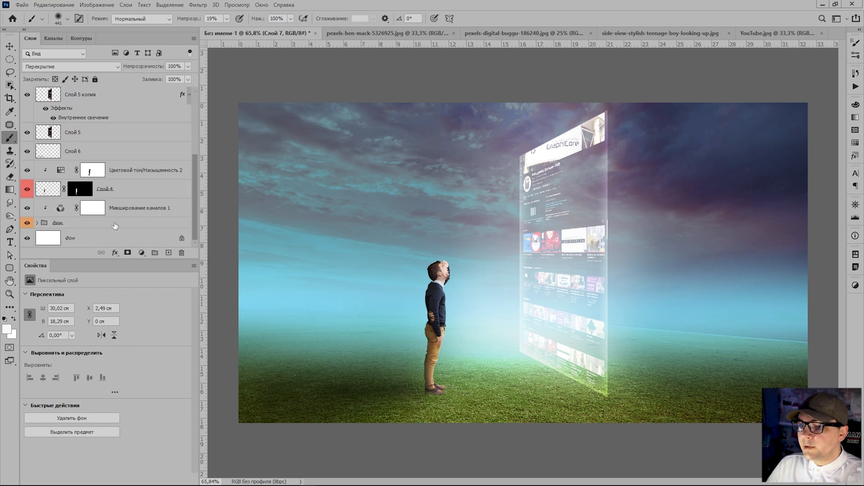
left_click(62, 209)
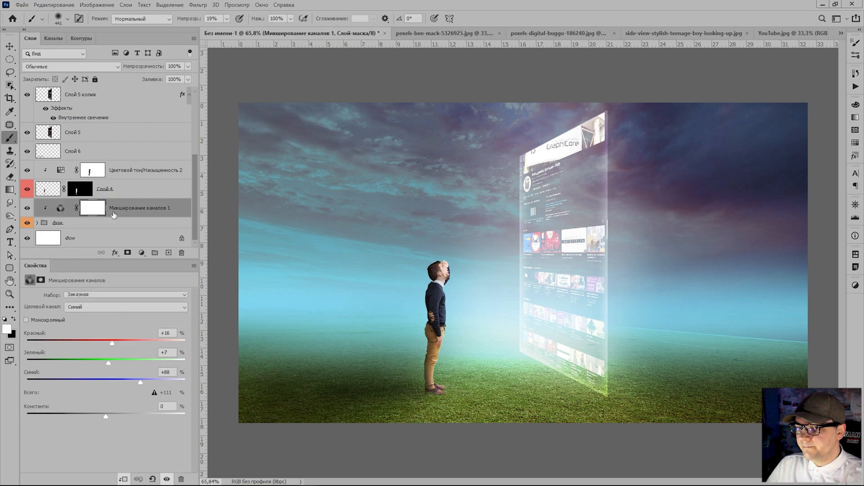
left_click(141, 253)
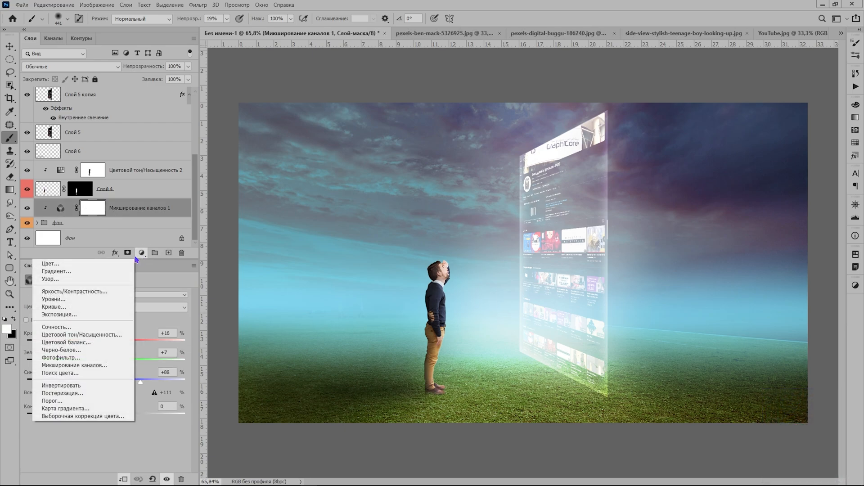
left_click(74, 292)
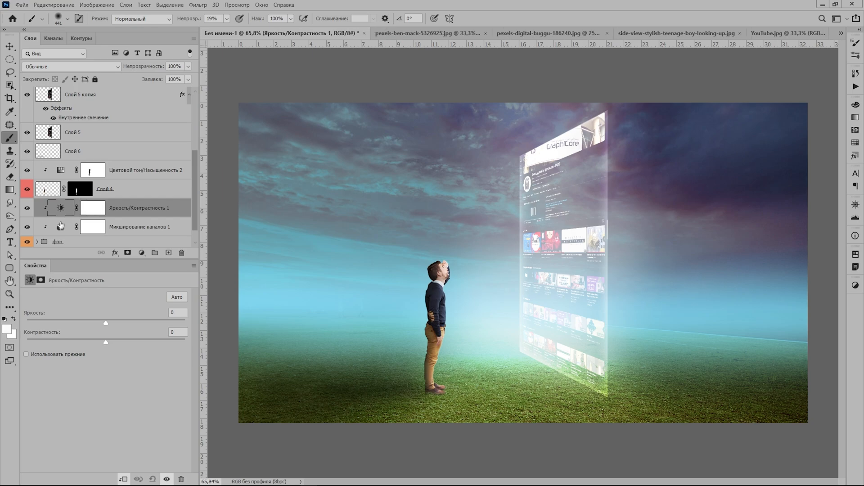
left_click_drag(106, 324, 52, 326)
left_click_drag(106, 344, 55, 344)
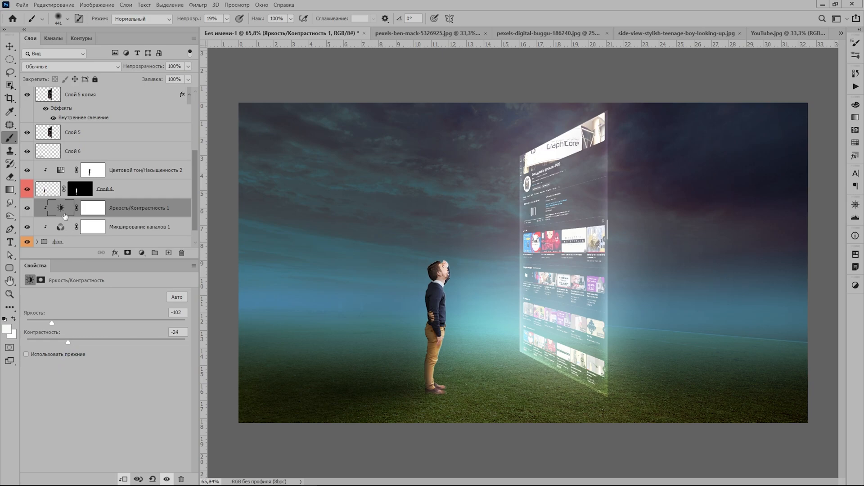
Retune the background's Channel Mixer, setting the Blue output to red +38, green +19, blue -7 and constant +32.
left_click(60, 228)
left_click_drag(108, 417, 92, 416)
mouse_move(98, 382)
left_mouse_down()
mouse_move(86, 382)
mouse_move(110, 383)
left_mouse_up()
left_click_drag(105, 363, 135, 345)
left_click(124, 307)
left_click(124, 332)
mouse_move(115, 420)
left_mouse_down()
mouse_move(139, 419)
mouse_move(69, 418)
mouse_move(119, 417)
left_mouse_up()
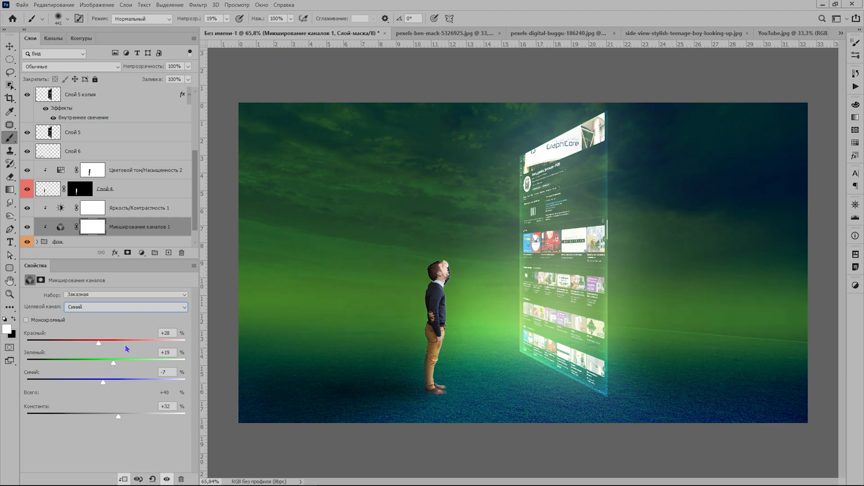
left_click_drag(115, 348, 121, 351)
Compare the background with and without the Channel Mixer, then review the whole composite fitted to the window with the panels hidden.
left_click(27, 229)
left_click(27, 229)
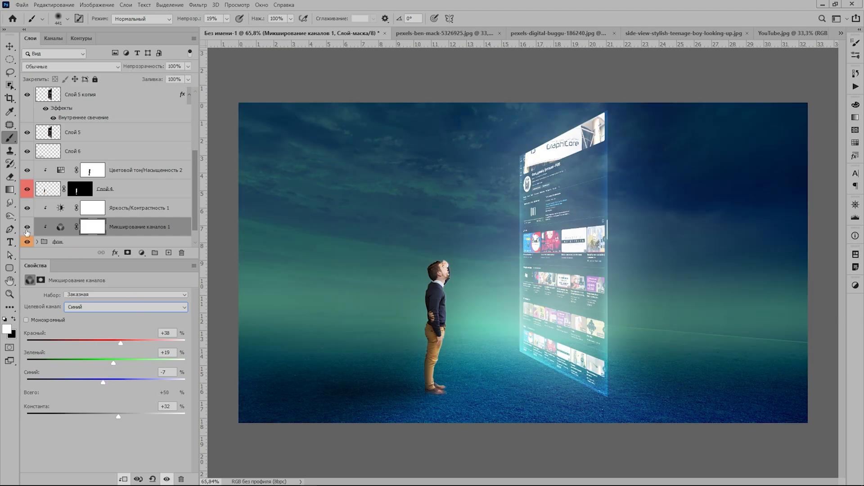
left_click(26, 231)
left_click(26, 230)
key("Tab")
key("Tab")
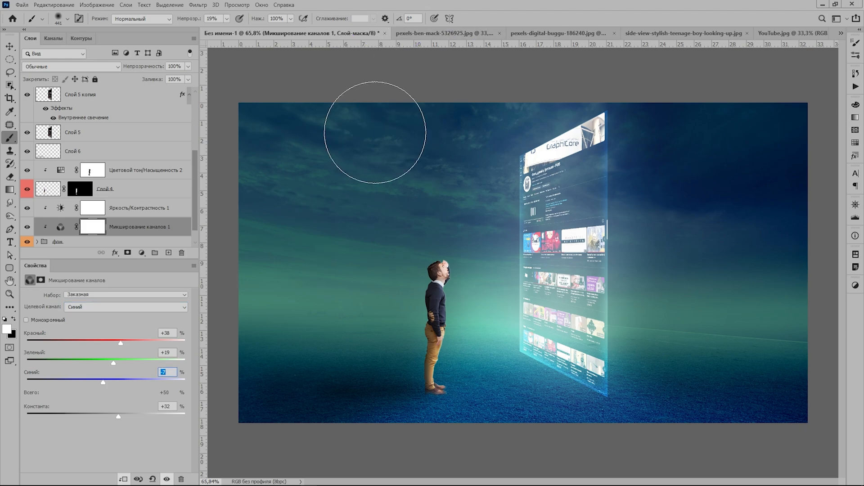
left_click(117, 229)
left_click(141, 189)
key("Tab")
key("ctrl+0")
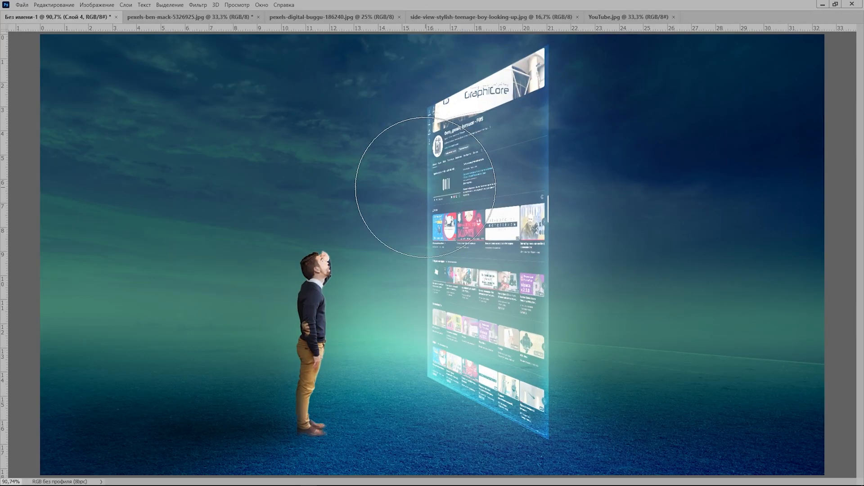